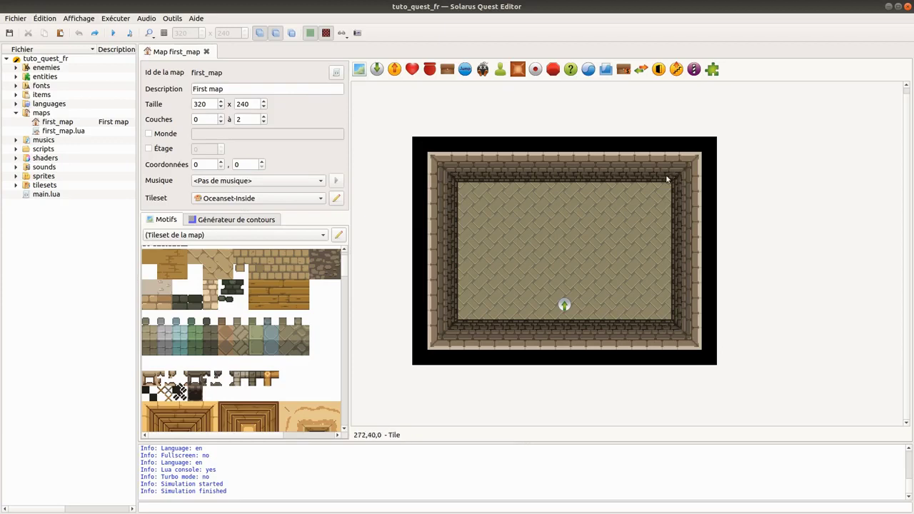
# Open the maps folder and select the room's tiles to look them over.
pyautogui.scroll(2, 230, 291)
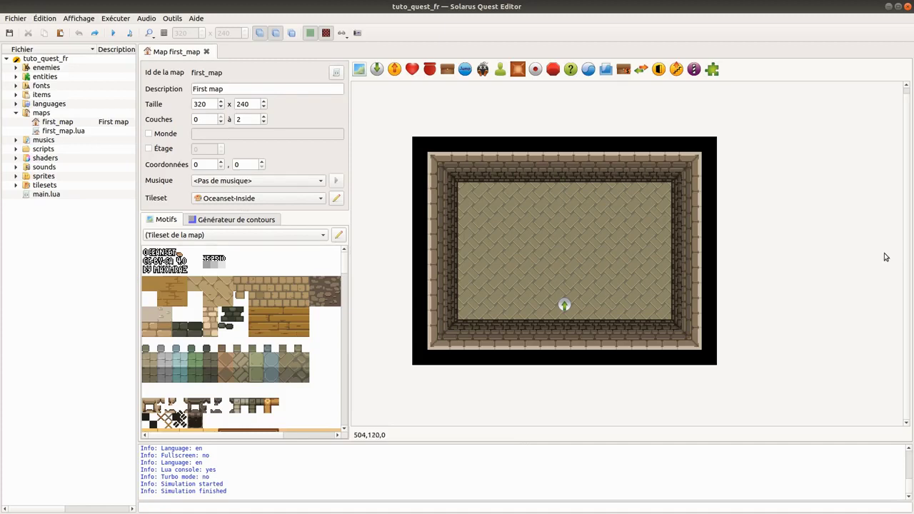
pyautogui.click(50, 113)
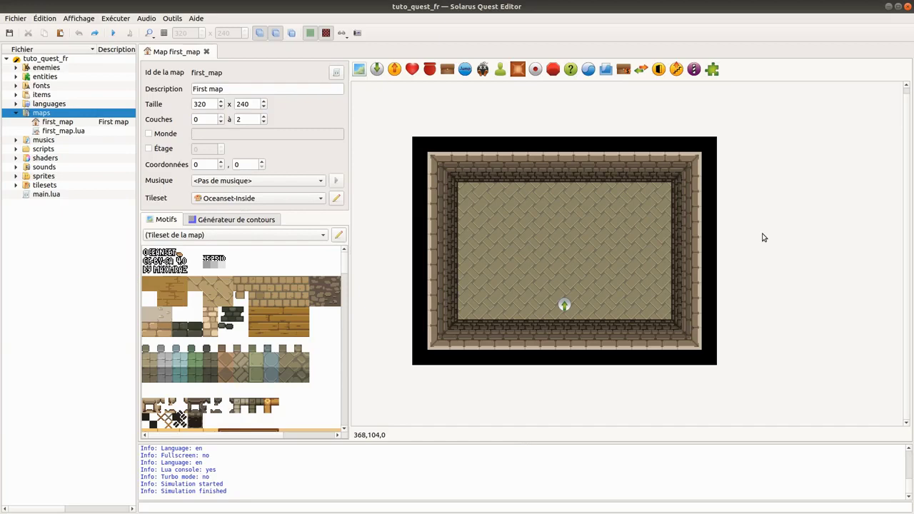
pyautogui.click(485, 171)
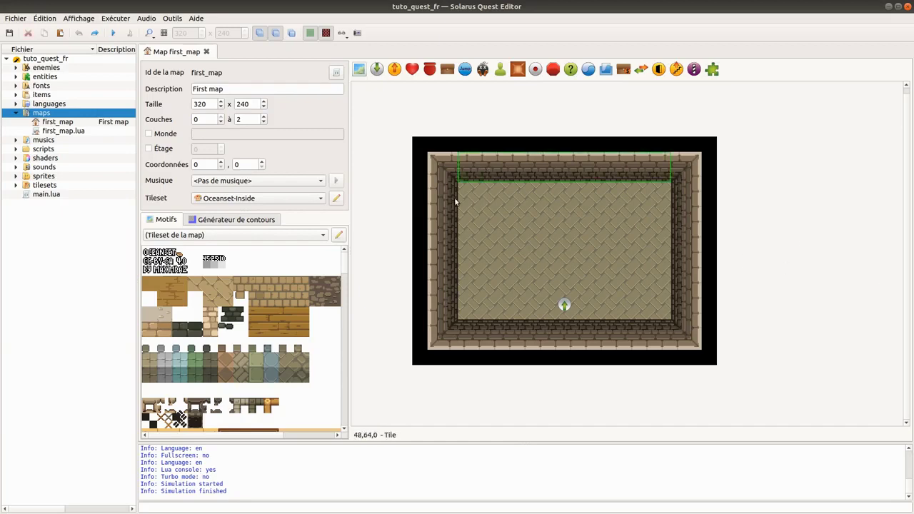
pyautogui.moveTo(393, 106); pyautogui.dragTo(786, 410)
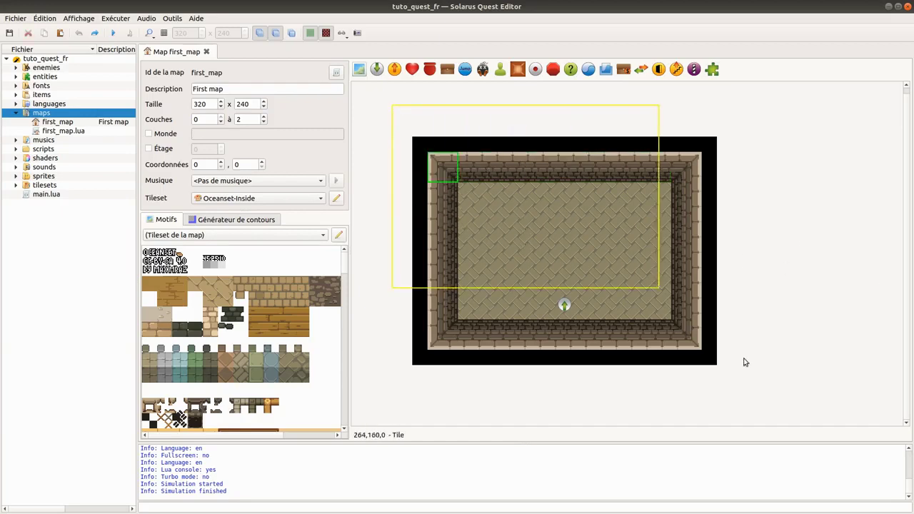
pyautogui.click(743, 397)
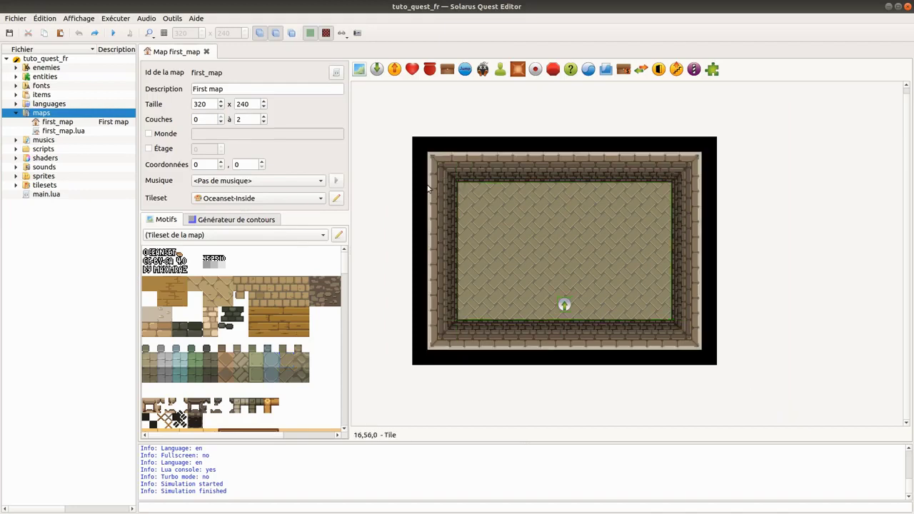
# Inspect the left wall and floor tile properties without changing anything.
pyautogui.click(431, 189)
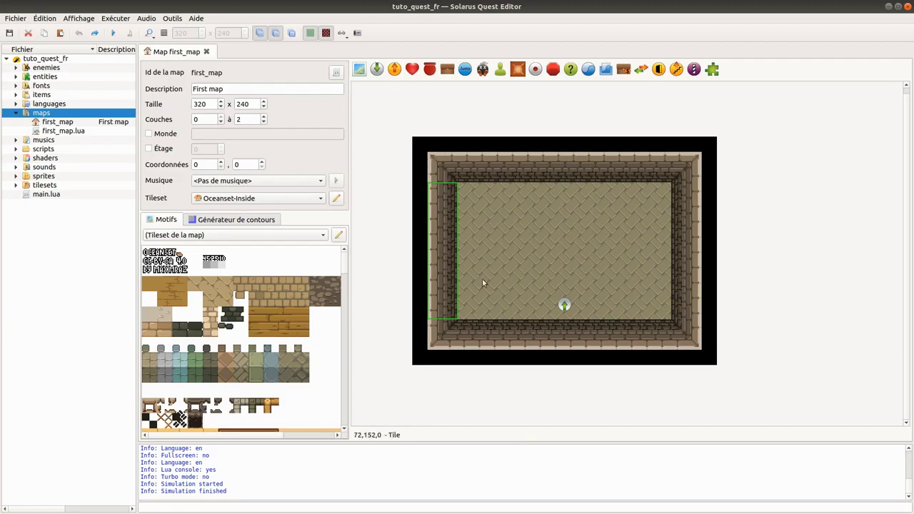
pyautogui.doubleClick(439, 239)
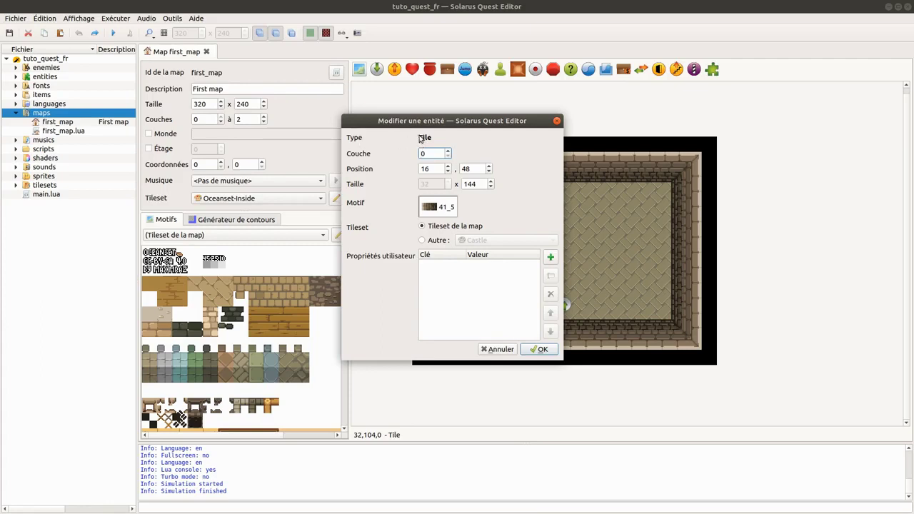
pyautogui.moveTo(428, 122); pyautogui.dragTo(325, 109)
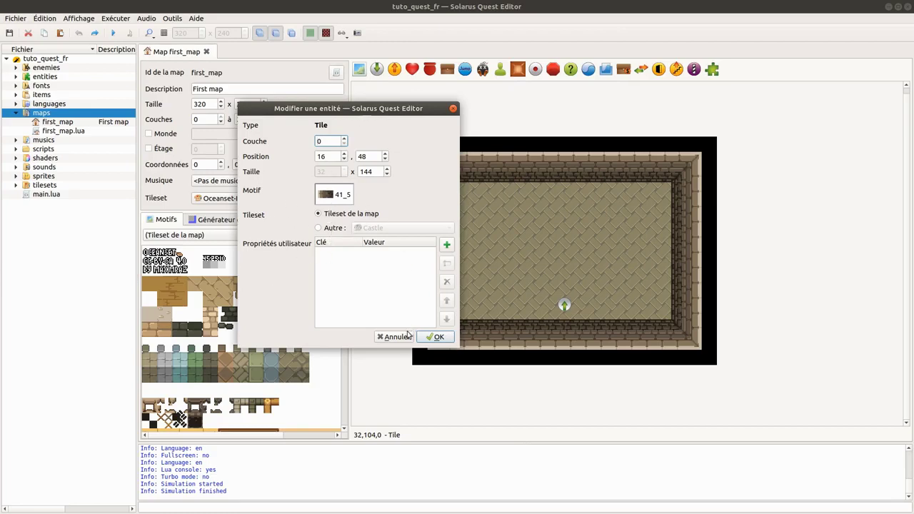
pyautogui.click(398, 337)
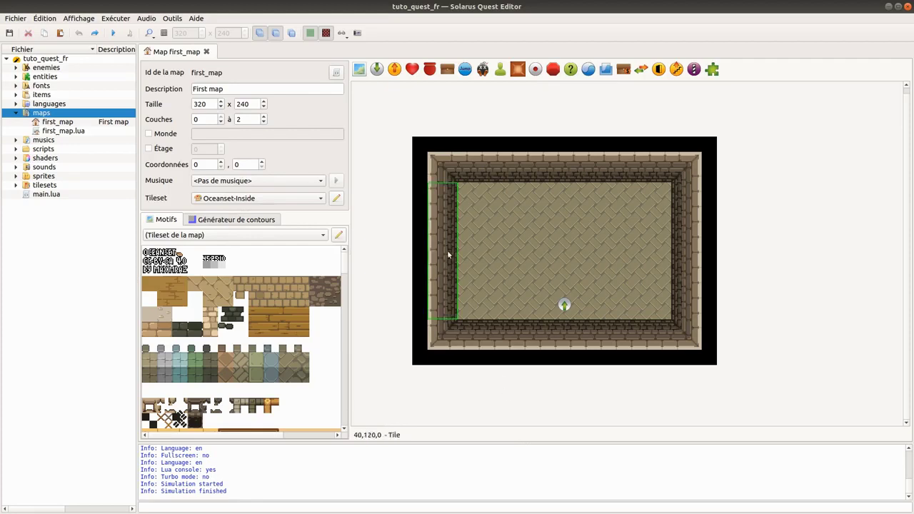
pyautogui.click(439, 169)
pyautogui.click(550, 214)
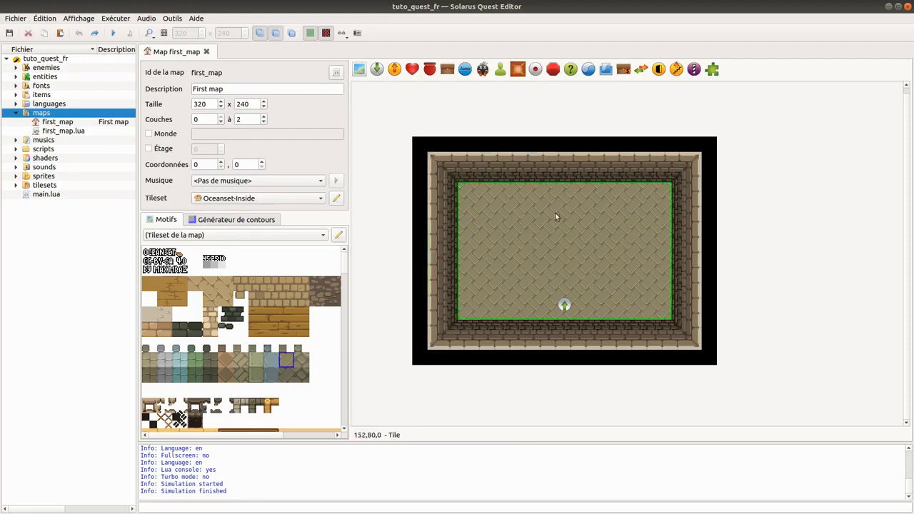
pyautogui.doubleClick(598, 251)
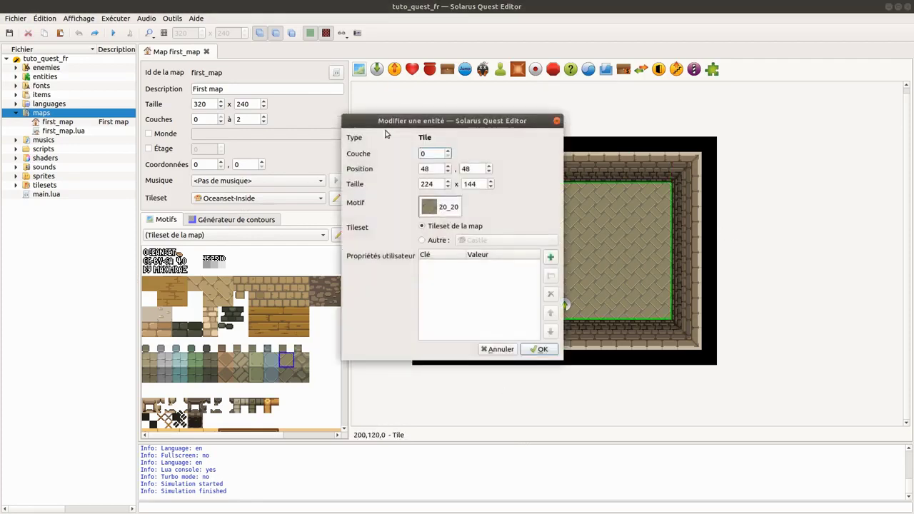
pyautogui.click(497, 349)
# Try moving the top wall tile, then put it back in its original place.
pyautogui.rightClick(512, 212)
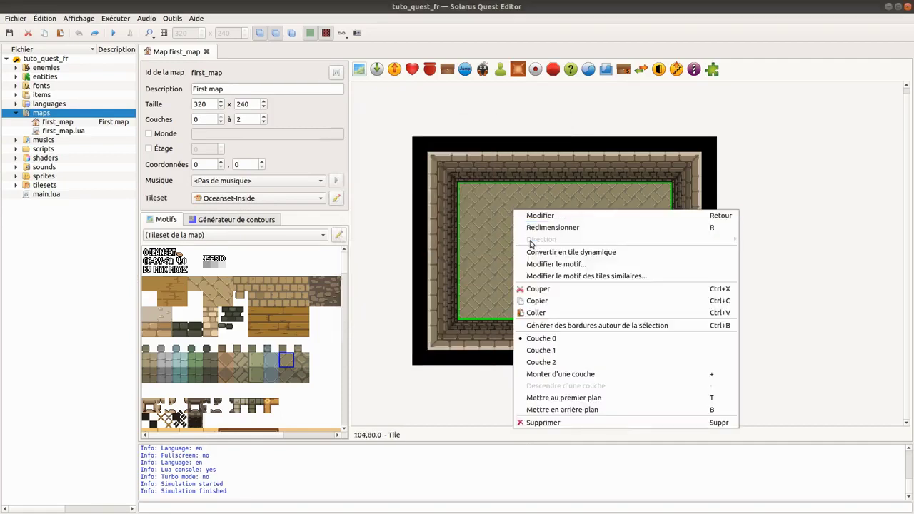
pyautogui.click(400, 248)
pyautogui.moveTo(616, 184); pyautogui.dragTo(555, 158)
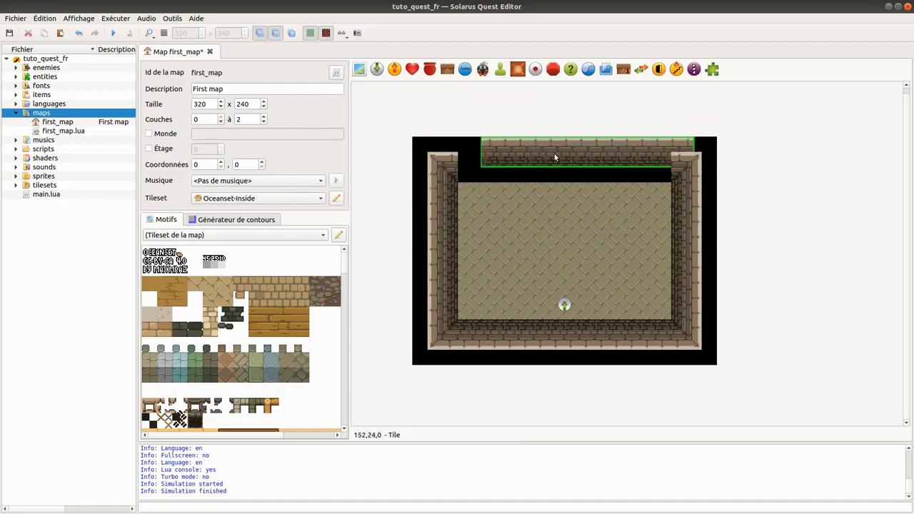
pyautogui.moveTo(555, 159); pyautogui.dragTo(531, 174)
pyautogui.click(510, 106)
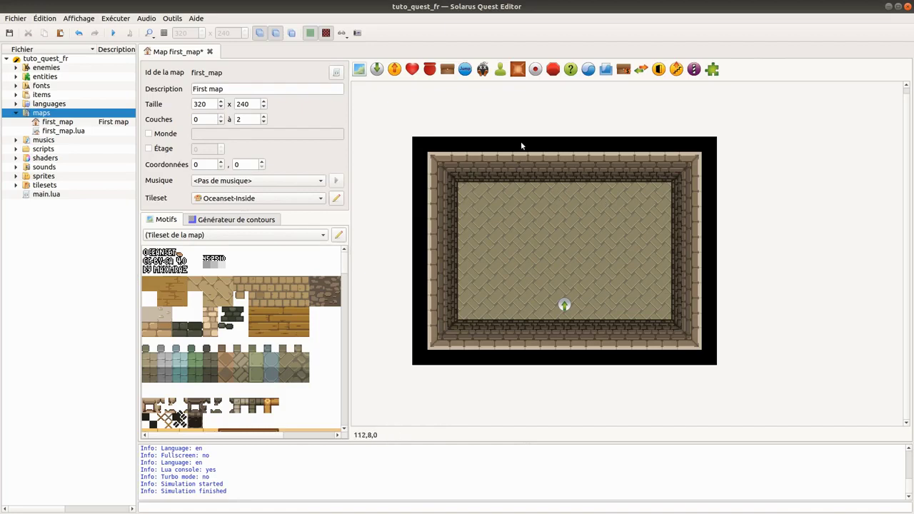
# View the floor tile's pattern and nudge the hero destination marker slightly.
pyautogui.click(479, 211)
pyautogui.scroll(-3, 250, 346)
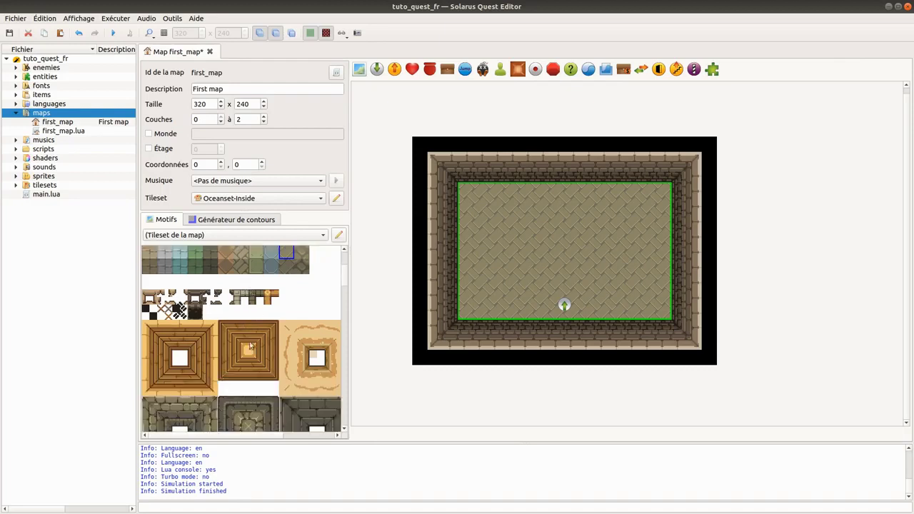
pyautogui.scroll(1, 242, 307)
pyautogui.scroll(1, 229, 321)
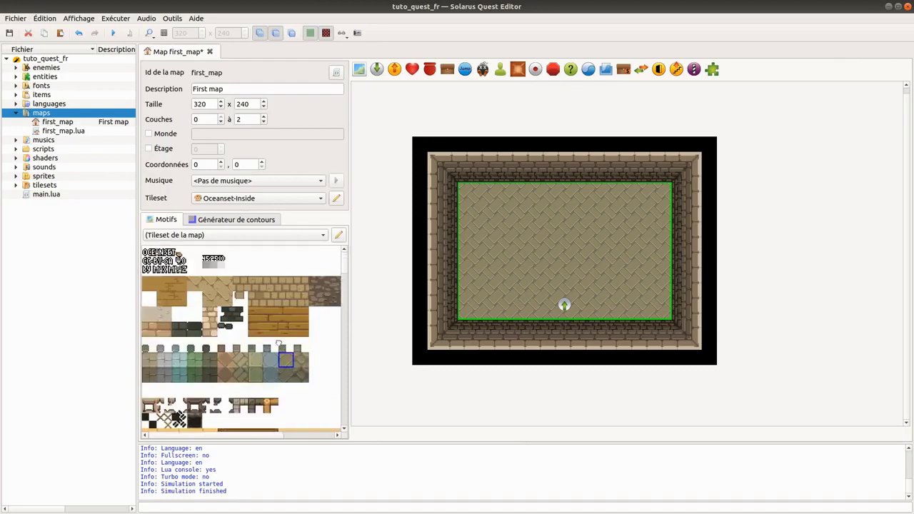
pyautogui.scroll(1, 217, 335)
pyautogui.click(383, 256)
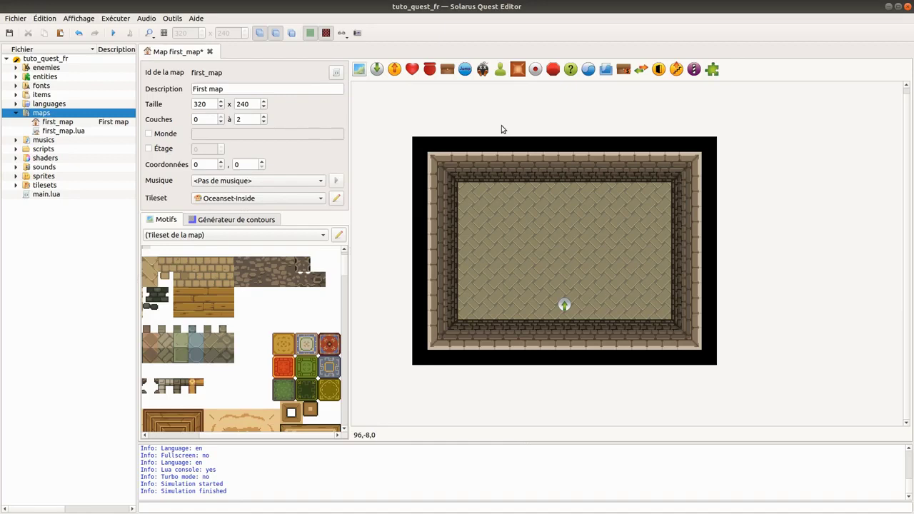
pyautogui.moveTo(564, 305)
pyautogui.mouseDown()
pyautogui.moveTo(550, 290)
pyautogui.moveTo(565, 306)
pyautogui.mouseUp()
pyautogui.click(742, 284)
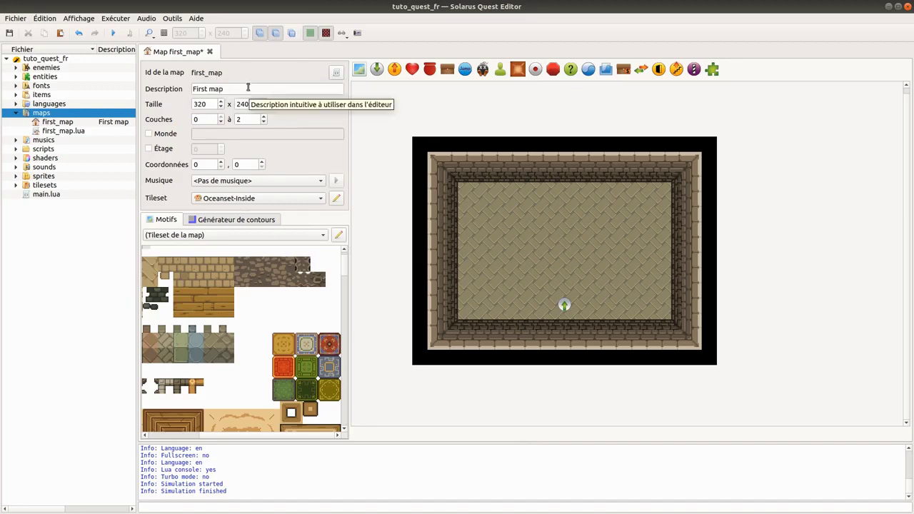
# Set the map size to 640 × 480.
pyautogui.tripleClick(269, 89)
pyautogui.click(237, 85)
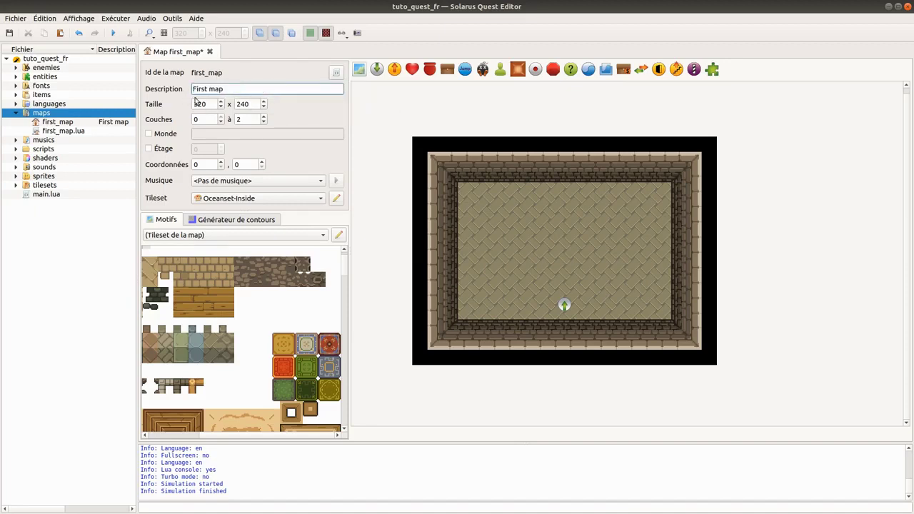
pyautogui.moveTo(208, 104); pyautogui.dragTo(194, 104)
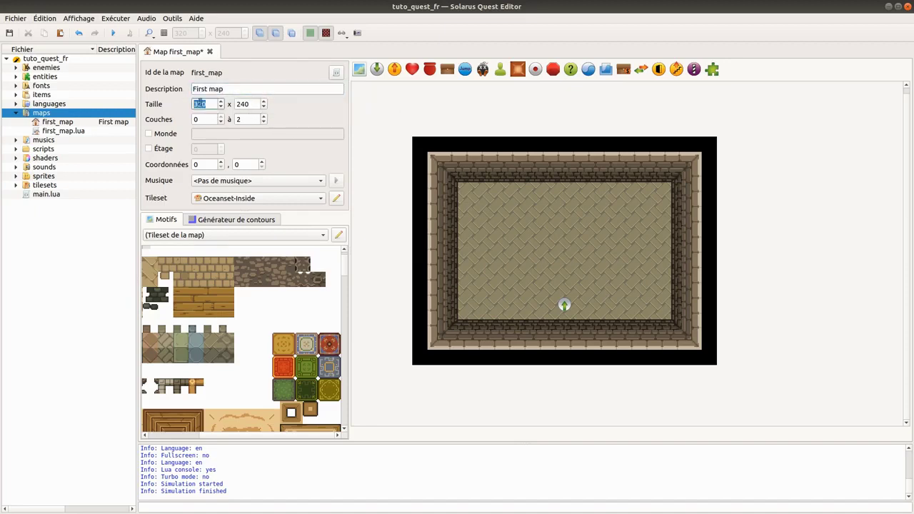
pyautogui.write('640')
pyautogui.click(247, 105)
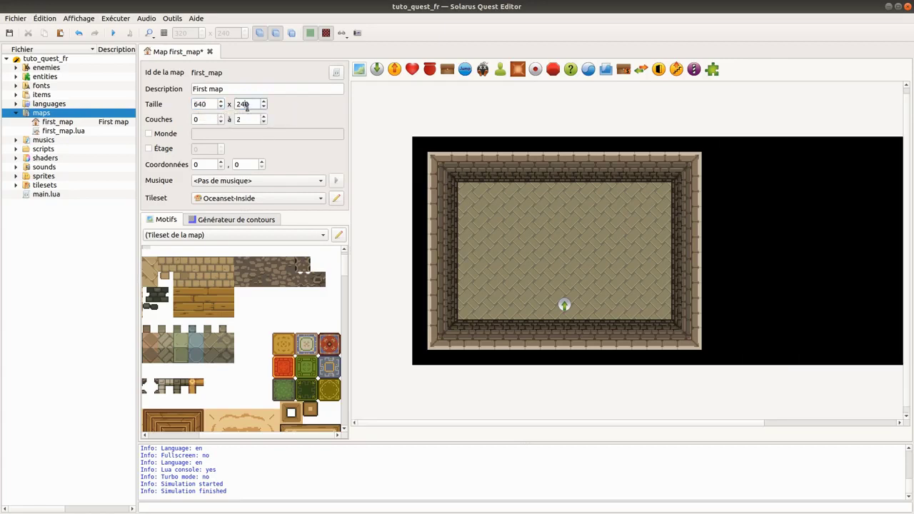
pyautogui.doubleClick(248, 104)
pyautogui.write('4')
pyautogui.write('0')
pyautogui.click(194, 107)
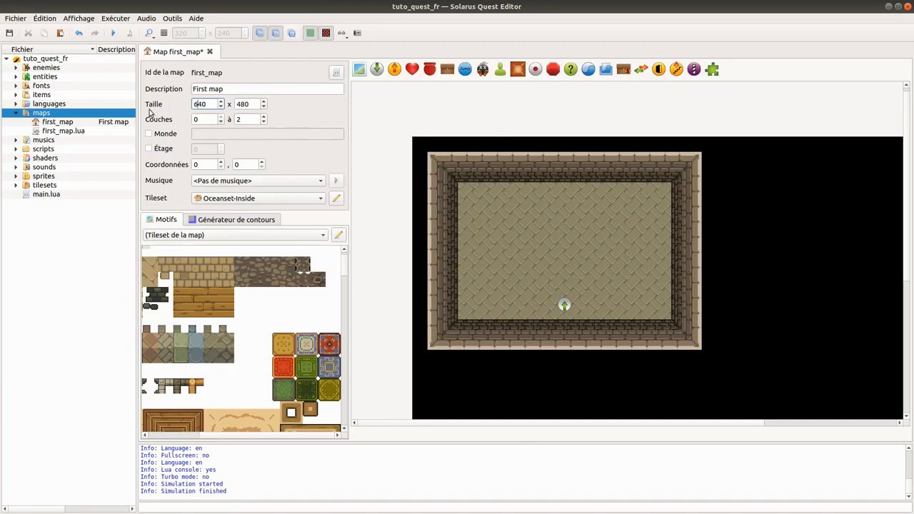
# Choose Cave as the map music, keep the Oceanset-Inside tileset, and save.
pyautogui.click(257, 182)
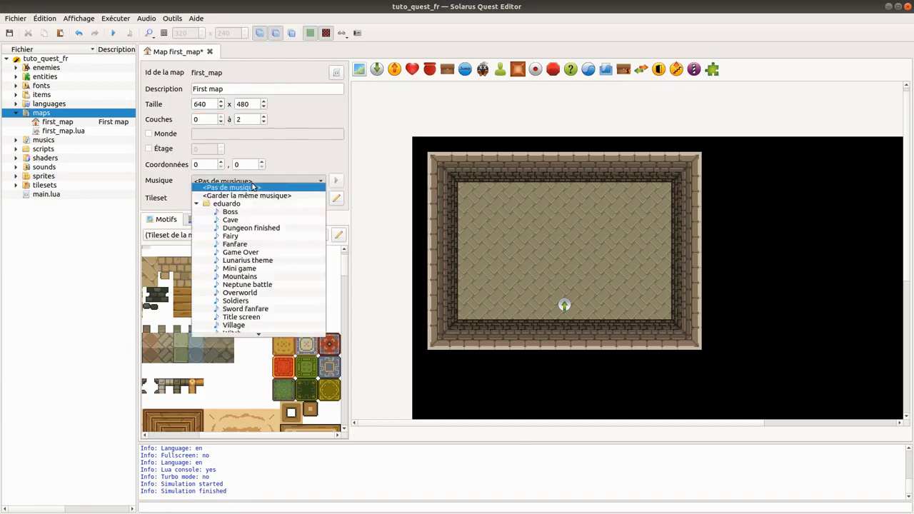
pyautogui.click(239, 220)
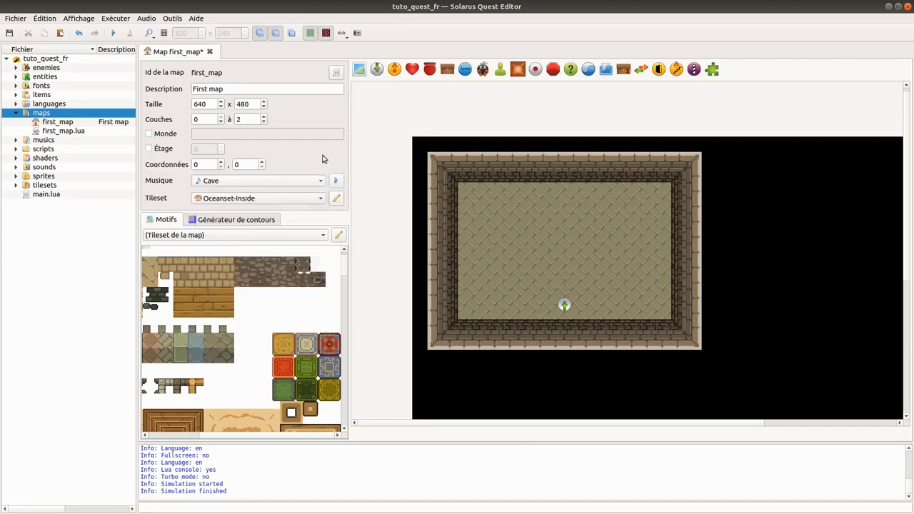
pyautogui.click(259, 200)
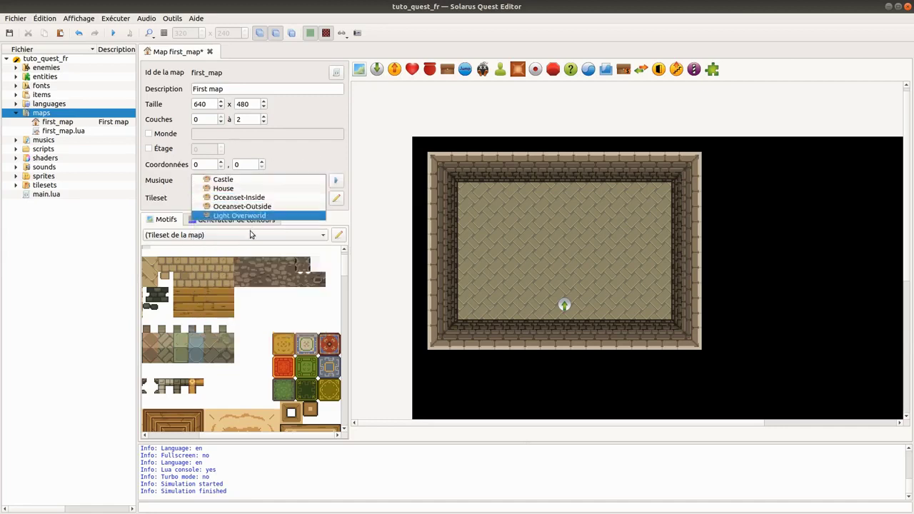
pyautogui.click(178, 200)
pyautogui.hotkey('ctrl', 's')
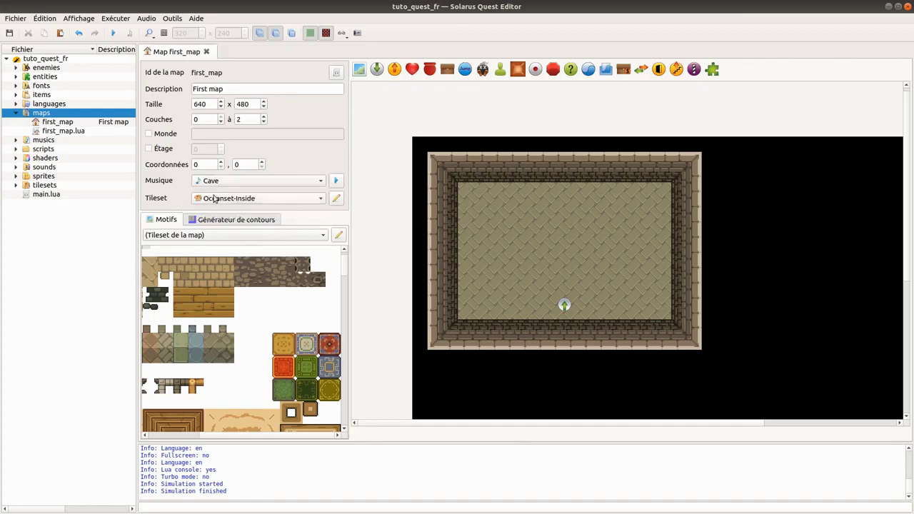
pyautogui.scroll(-3, 289, 344)
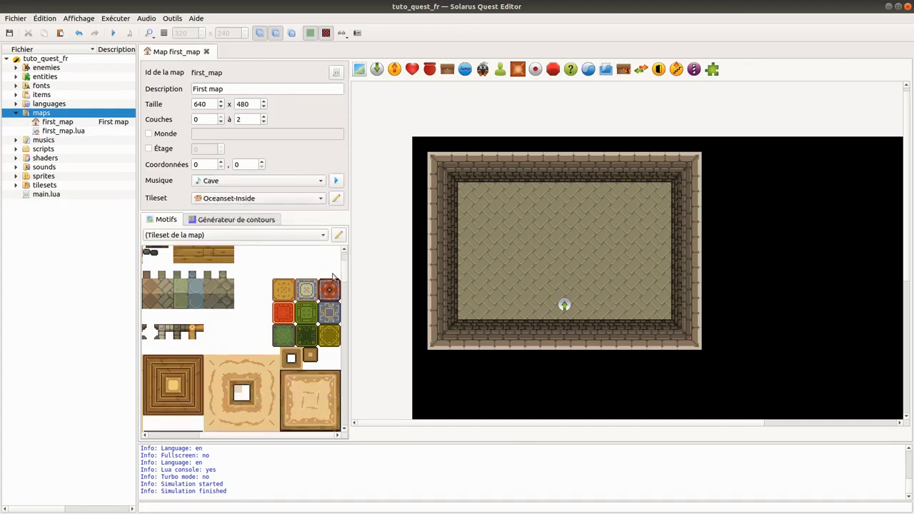
pyautogui.scroll(-3, 214, 372)
pyautogui.scroll(-3, 212, 315)
pyautogui.scroll(-3, 212, 314)
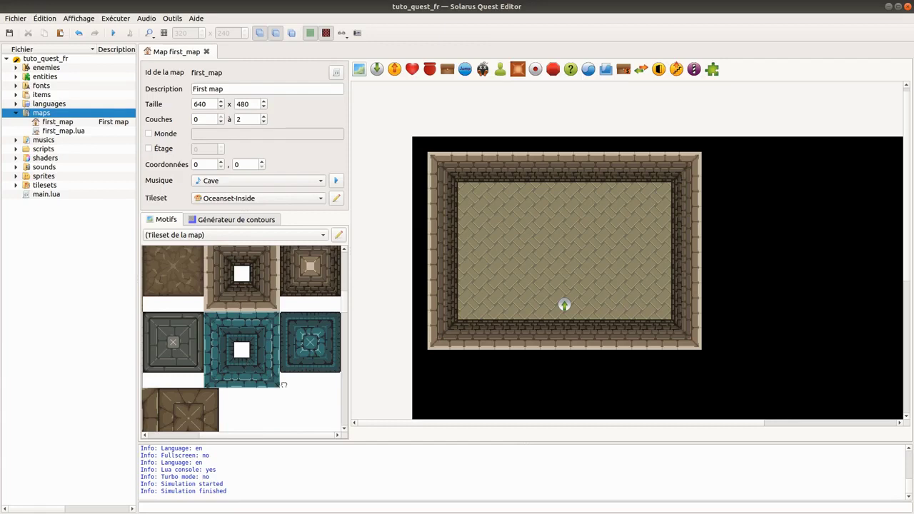
pyautogui.scroll(-3, 220, 295)
pyautogui.scroll(-2, 227, 372)
pyautogui.scroll(-2, 227, 371)
pyautogui.scroll(3, 224, 373)
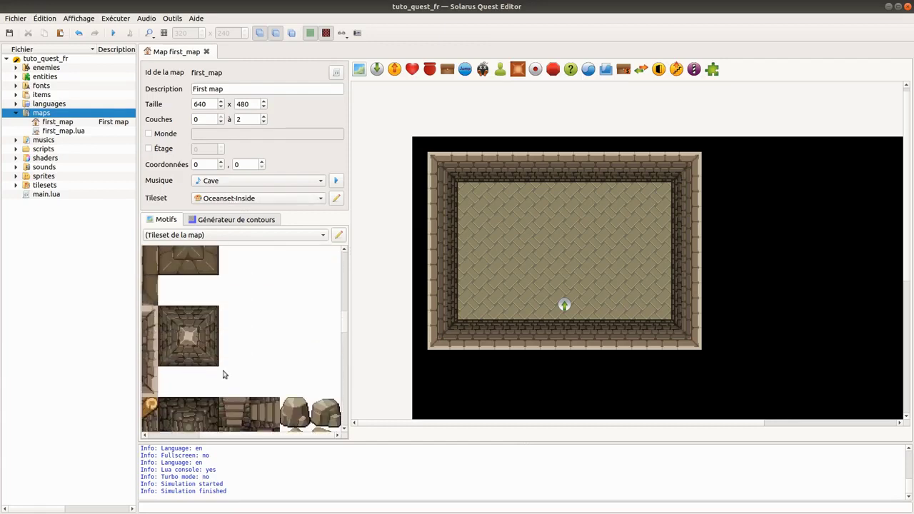
pyautogui.scroll(2, 221, 364)
pyautogui.keyDown('ctrl'); pyautogui.scroll(-1, 239, 295); pyautogui.keyUp('ctrl')
pyautogui.scroll(1, 239, 308)
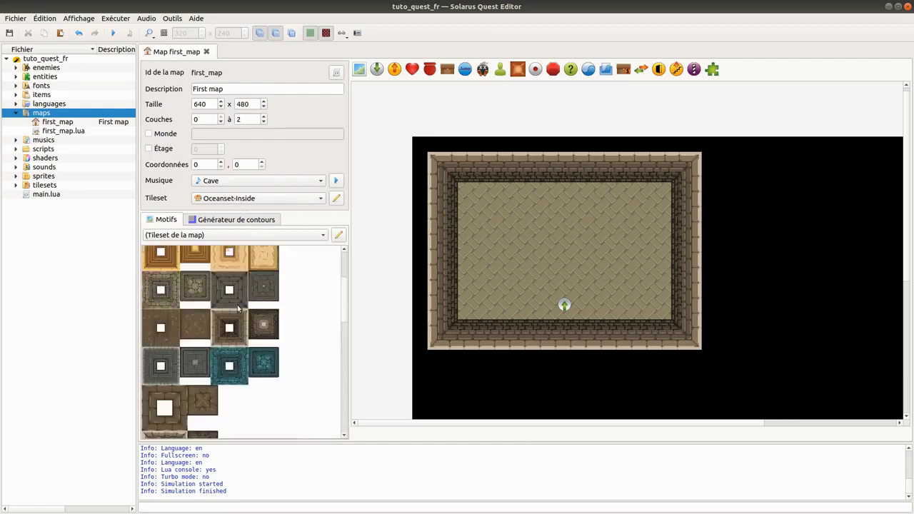
pyautogui.scroll(3, 248, 272)
pyautogui.moveTo(598, 385); pyautogui.dragTo(587, 244, button='middle')
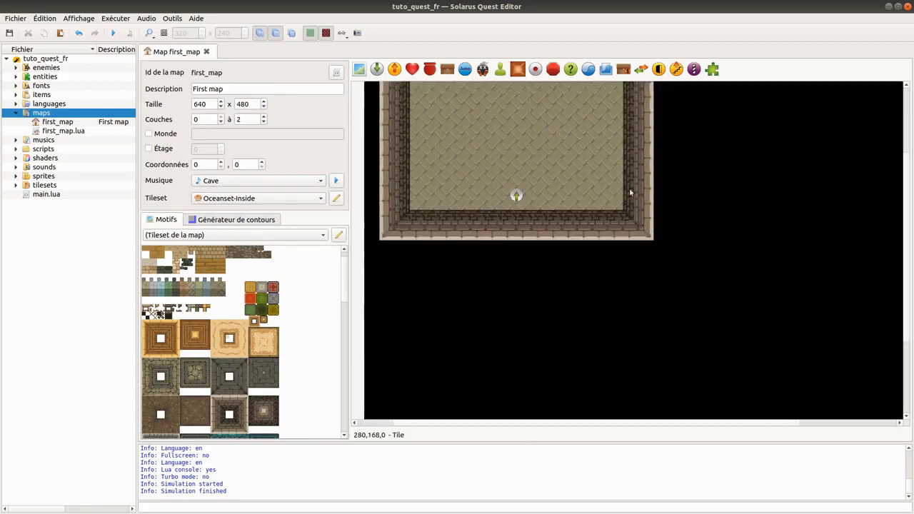
pyautogui.scroll(2, 442, 189)
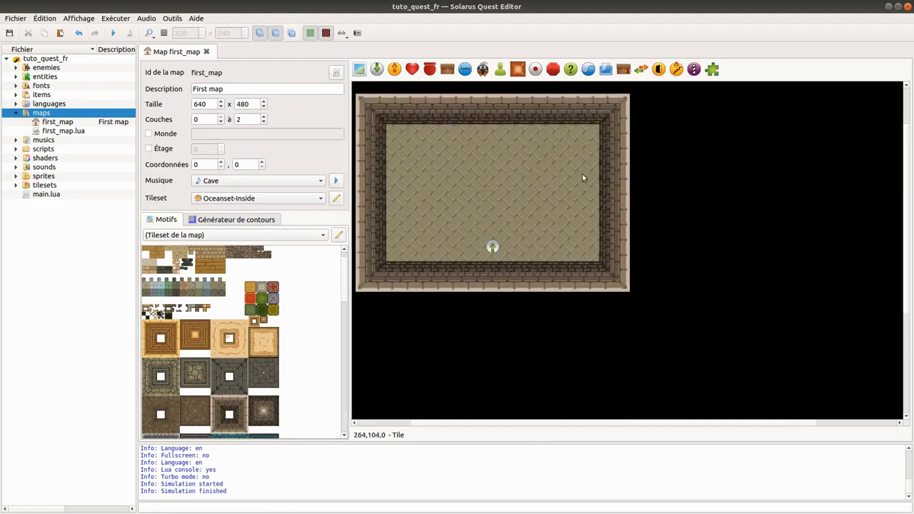
pyautogui.keyDown('ctrl'); pyautogui.scroll(1, 657, 227); pyautogui.keyUp('ctrl')
pyautogui.keyDown('ctrl'); pyautogui.scroll(-1, 688, 228); pyautogui.keyUp('ctrl')
pyautogui.scroll(-3, 621, 185)
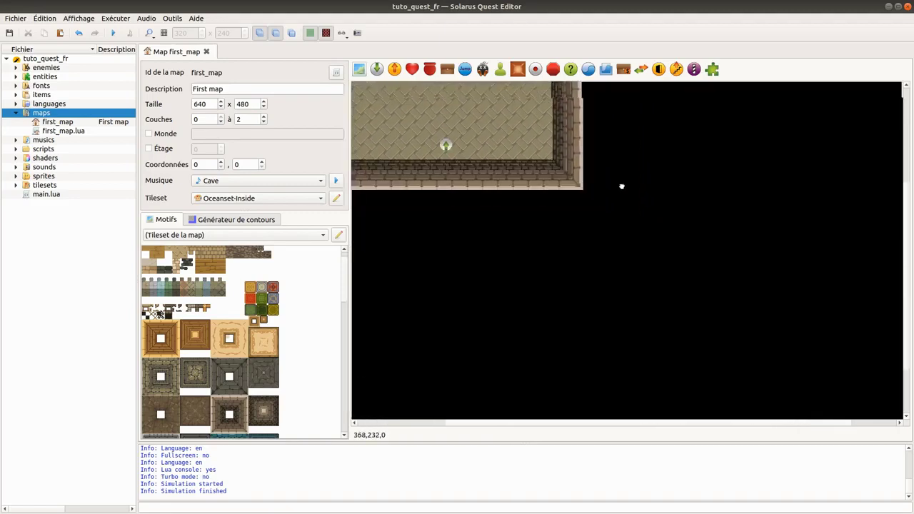
pyautogui.scroll(-1, 245, 304)
pyautogui.scroll(-3, 300, 309)
pyautogui.scroll(-3, 316, 312)
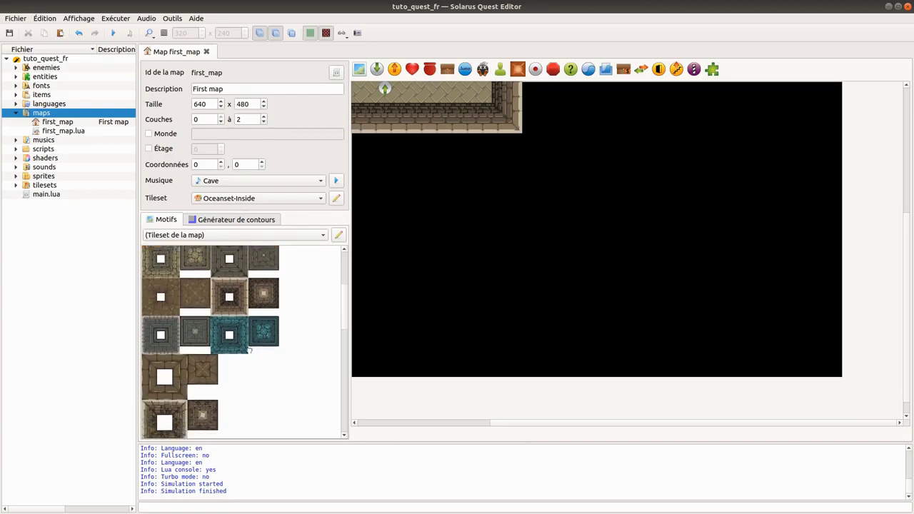
pyautogui.scroll(-2, 280, 323)
pyautogui.scroll(-2, 280, 323)
pyautogui.scroll(-2, 274, 321)
pyautogui.scroll(-2, 265, 319)
pyautogui.scroll(-2, 265, 334)
pyautogui.scroll(-3, 245, 397)
pyautogui.scroll(-2, 249, 276)
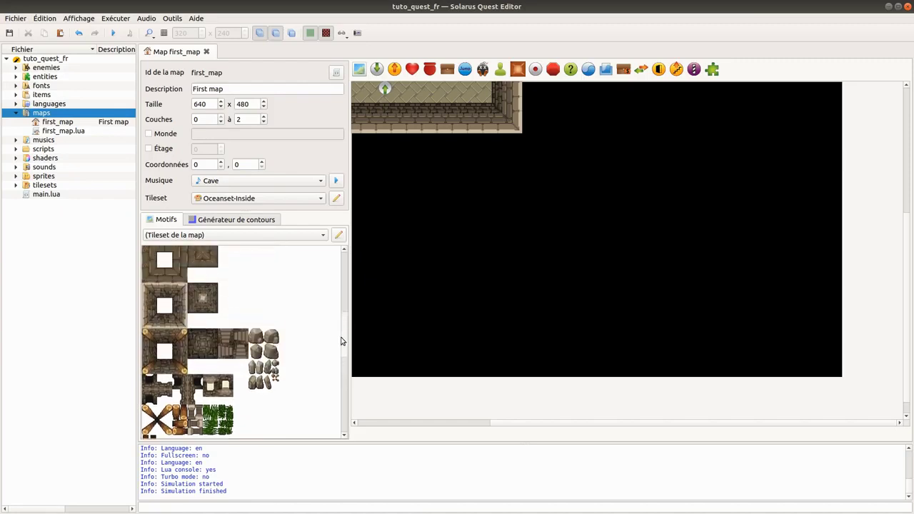
pyautogui.moveTo(342, 372); pyautogui.dragTo(347, 300)
pyautogui.keyDown('ctrl'); pyautogui.scroll(1, 611, 249); pyautogui.keyUp('ctrl')
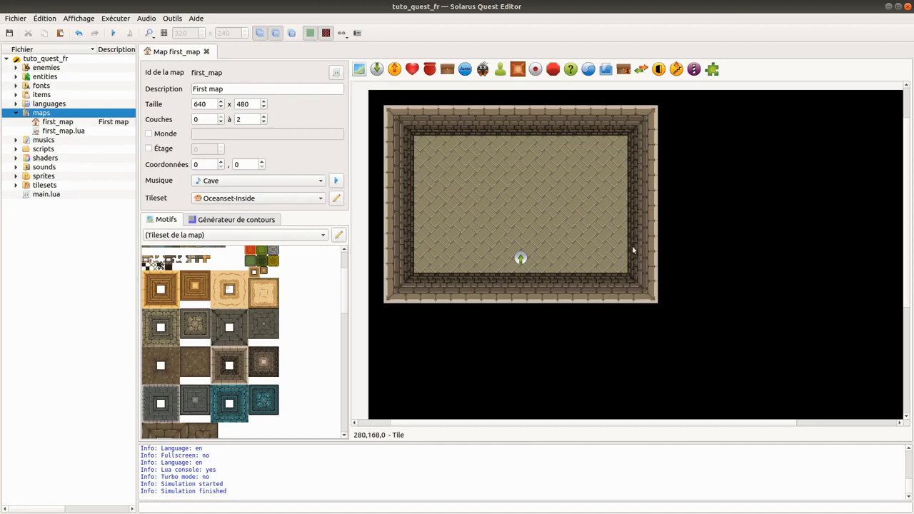
pyautogui.keyDown('ctrl'); pyautogui.scroll(-2, 630, 245); pyautogui.keyUp('ctrl')
pyautogui.keyDown('ctrl'); pyautogui.scroll(-1, 626, 235); pyautogui.keyUp('ctrl')
pyautogui.keyDown('ctrl'); pyautogui.scroll(3, 461, 152); pyautogui.keyUp('ctrl')
pyautogui.keyDown('ctrl'); pyautogui.scroll(1, 517, 200); pyautogui.keyUp('ctrl')
pyautogui.keyDown('ctrl'); pyautogui.scroll(-1, 517, 197); pyautogui.keyUp('ctrl')
pyautogui.keyDown('ctrl'); pyautogui.scroll(-1, 469, 173); pyautogui.keyUp('ctrl')
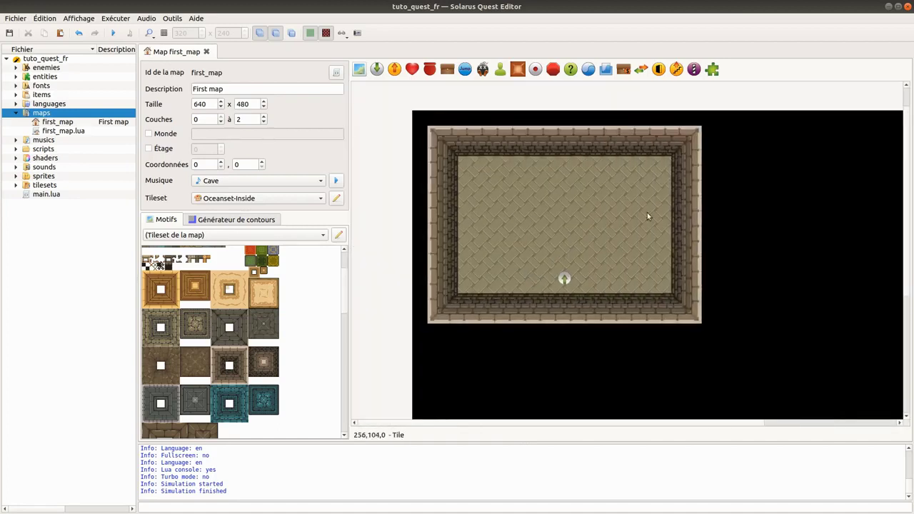
pyautogui.keyDown('ctrl'); pyautogui.scroll(1, 269, 329); pyautogui.keyUp('ctrl')
pyautogui.keyDown('ctrl'); pyautogui.scroll(-2, 269, 329); pyautogui.keyUp('ctrl')
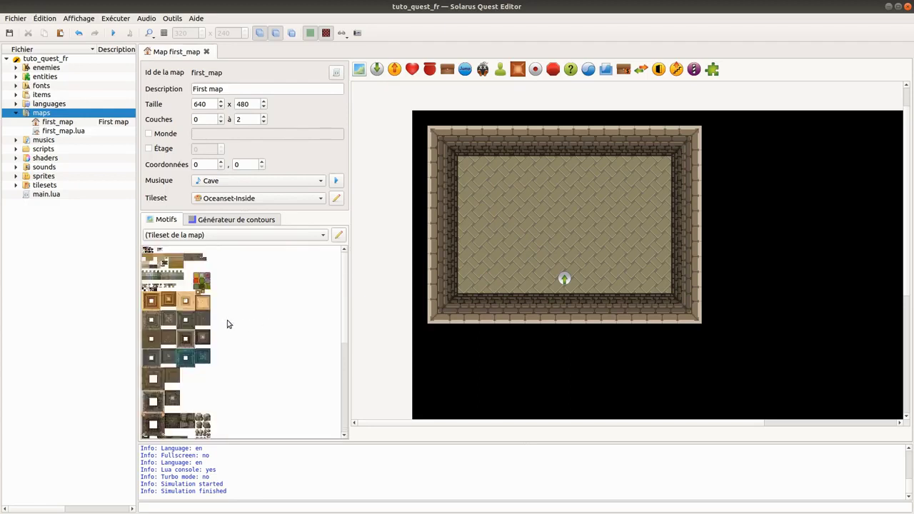
pyautogui.keyDown('ctrl'); pyautogui.scroll(1, 227, 324); pyautogui.keyUp('ctrl')
pyautogui.scroll(2, 235, 336)
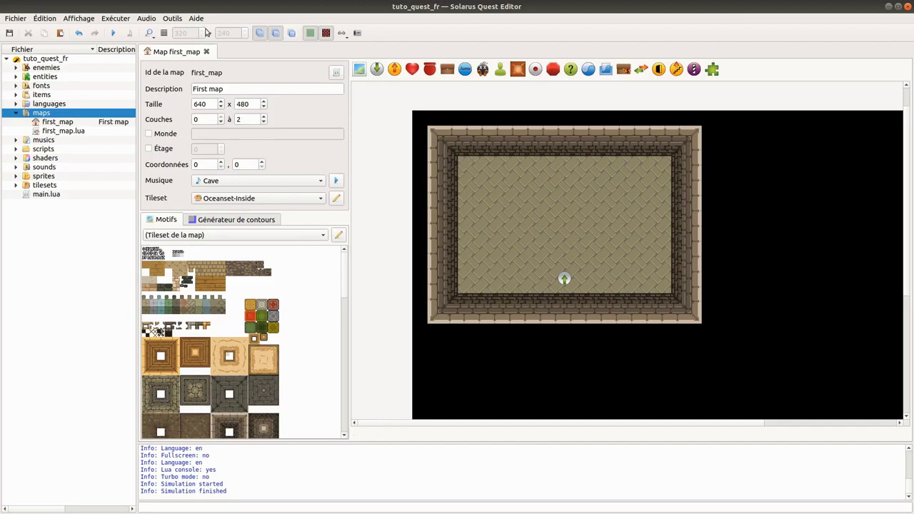
pyautogui.click(148, 33)
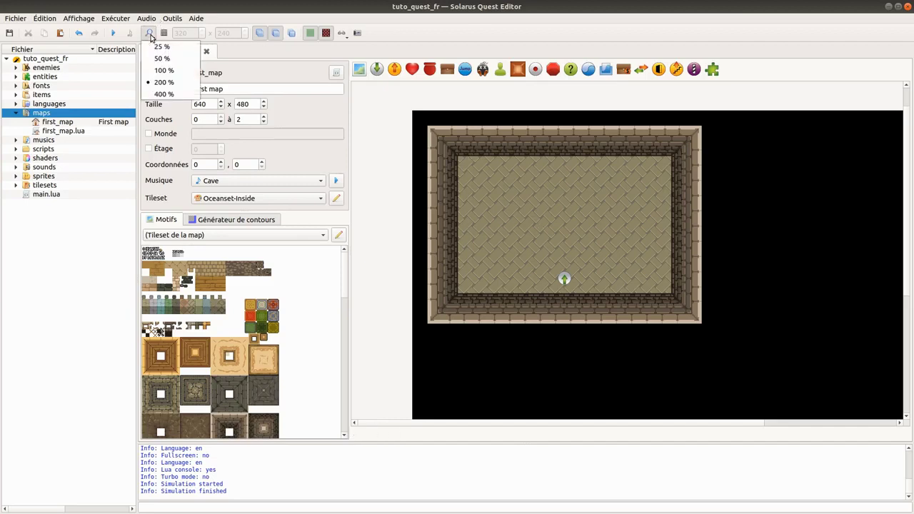
pyautogui.click(411, 207)
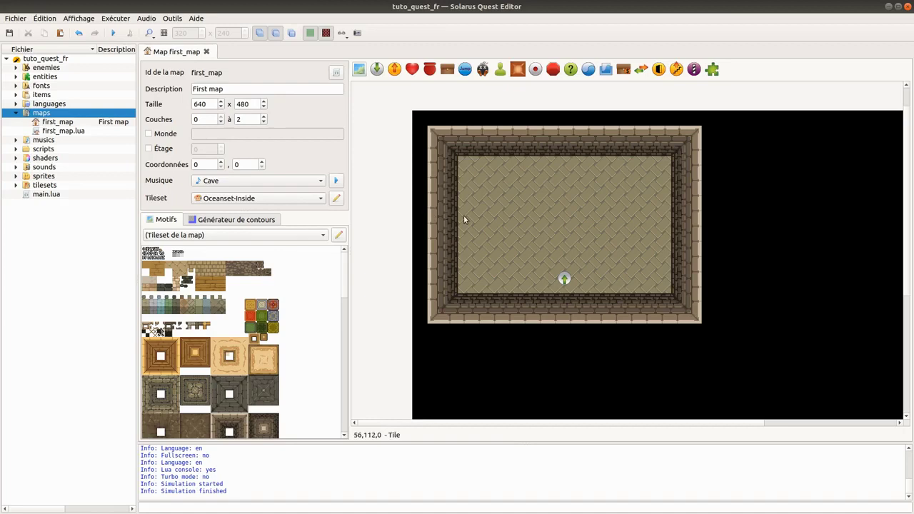
pyautogui.moveTo(563, 215)
pyautogui.mouseDown(button='middle')
pyautogui.moveTo(641, 264)
pyautogui.moveTo(462, 186)
pyautogui.mouseUp(button='middle')
pyautogui.moveTo(485, 215)
pyautogui.mouseDown(button='middle')
pyautogui.moveTo(589, 133)
pyautogui.moveTo(435, 204)
pyautogui.mouseUp(button='middle')
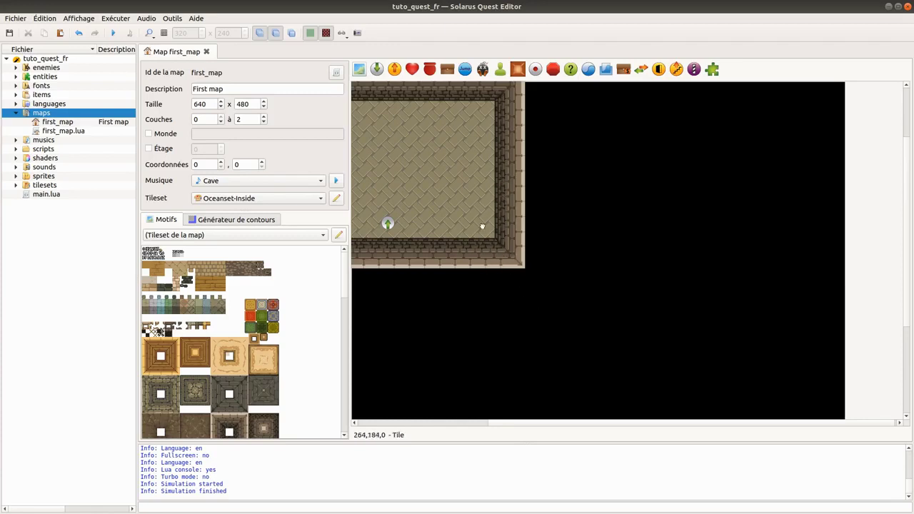
pyautogui.moveTo(482, 227); pyautogui.dragTo(599, 230, button='middle')
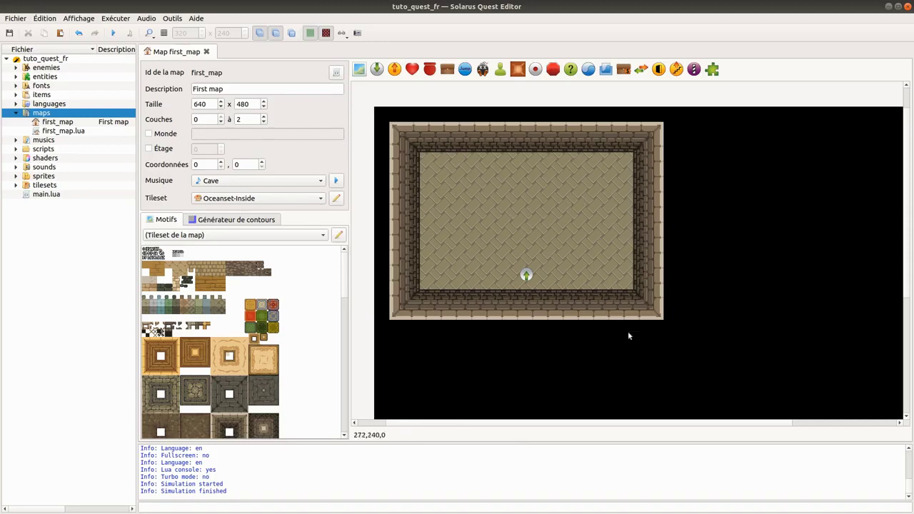
pyautogui.keyDown('ctrl'); pyautogui.scroll(1, 669, 310); pyautogui.keyUp('ctrl')
pyautogui.keyDown('ctrl'); pyautogui.scroll(-1, 713, 271); pyautogui.keyUp('ctrl')
pyautogui.moveTo(713, 271); pyautogui.dragTo(605, 229, button='middle')
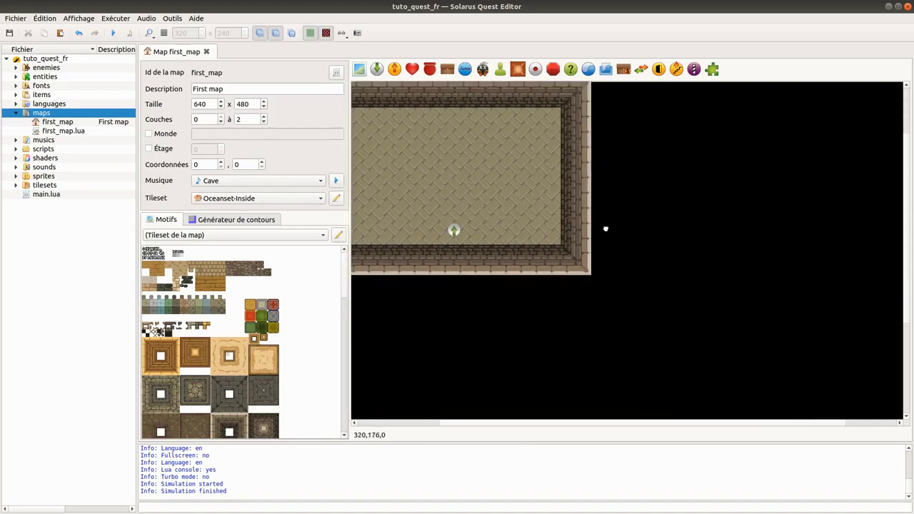
pyautogui.keyDown('ctrl'); pyautogui.scroll(1, 508, 187); pyautogui.keyUp('ctrl')
pyautogui.keyDown('ctrl'); pyautogui.scroll(-1, 508, 188); pyautogui.keyUp('ctrl')
pyautogui.keyDown('ctrl'); pyautogui.scroll(-1, 507, 188); pyautogui.keyUp('ctrl')
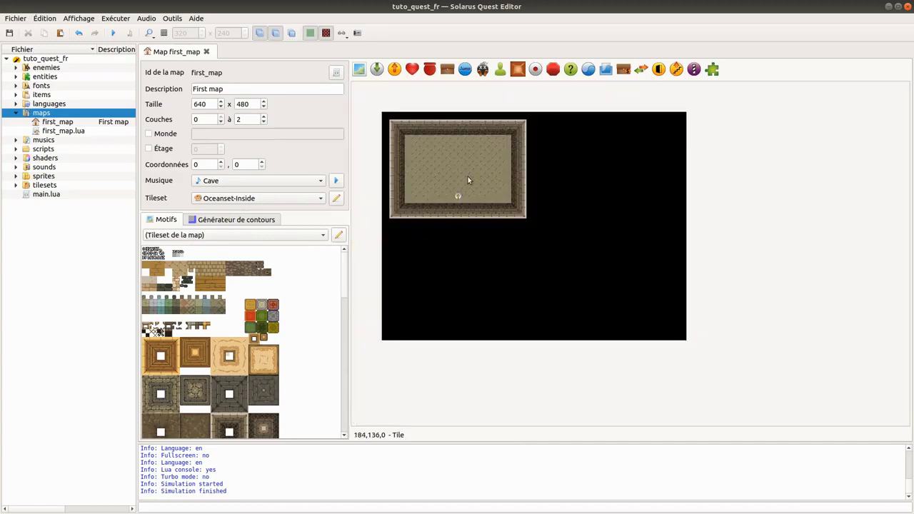
pyautogui.keyDown('ctrl'); pyautogui.scroll(1, 468, 180); pyautogui.keyUp('ctrl')
pyautogui.moveTo(465, 179); pyautogui.dragTo(564, 250, button='middle')
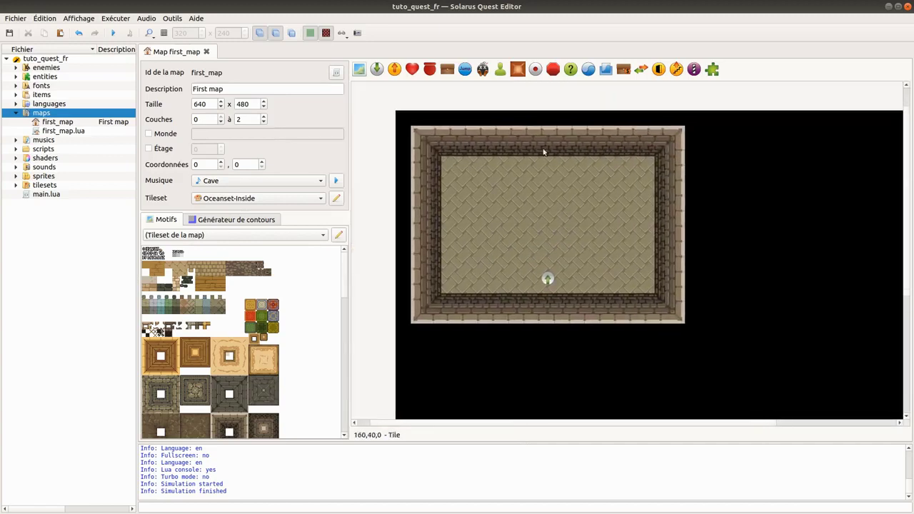
# Check the room's walls, corners and floor one at a time, then clear the selection.
pyautogui.click(423, 207)
pyautogui.click(506, 208)
pyautogui.click(552, 146)
pyautogui.click(678, 210)
pyautogui.click(678, 305)
pyautogui.click(595, 321)
pyautogui.click(431, 307)
pyautogui.click(420, 173)
pyautogui.click(428, 143)
pyautogui.click(514, 268)
pyautogui.click(386, 119)
# Build a selection of the floor plus every wall and corner of the room.
pyautogui.click(434, 148)
pyautogui.keyDown('ctrl'); pyautogui.click(507, 207); pyautogui.keyUp('ctrl')
pyautogui.keyDown('ctrl'); pyautogui.click(546, 148); pyautogui.keyUp('ctrl')
pyautogui.keyDown('ctrl'); pyautogui.click(676, 148); pyautogui.keyUp('ctrl')
pyautogui.keyDown('ctrl'); pyautogui.click(677, 193); pyautogui.keyUp('ctrl')
pyautogui.keyDown('ctrl'); pyautogui.click(677, 300); pyautogui.keyUp('ctrl')
pyautogui.keyDown('ctrl'); pyautogui.click(542, 304); pyautogui.keyUp('ctrl')
pyautogui.keyDown('ctrl'); pyautogui.click(427, 305); pyautogui.keyUp('ctrl')
pyautogui.keyDown('ctrl'); pyautogui.click(425, 271); pyautogui.keyUp('ctrl')
# Rubber-band select the whole room at once and paste a copy of it.
pyautogui.click(377, 207)
pyautogui.moveTo(361, 93)
pyautogui.mouseDown()
pyautogui.moveTo(670, 345)
pyautogui.moveTo(742, 350)
pyautogui.mouseUp()
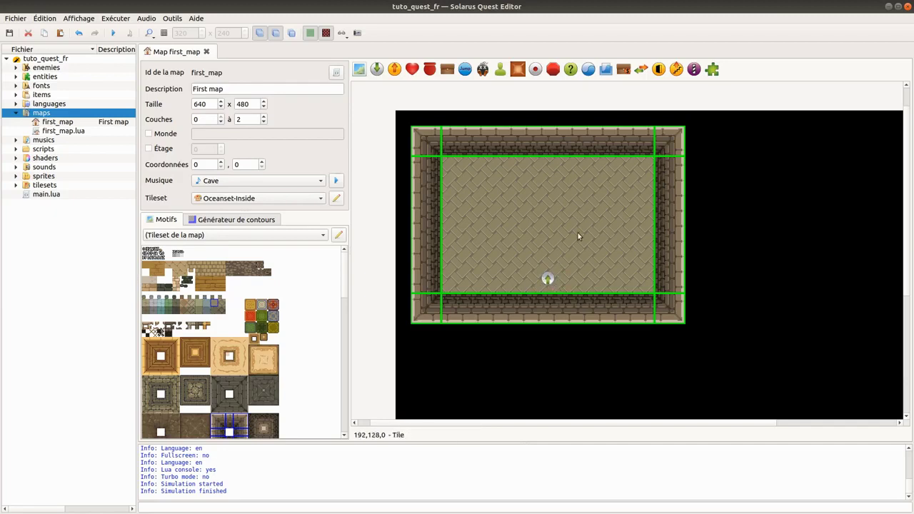
pyautogui.hotkey('ctrl', 'v')
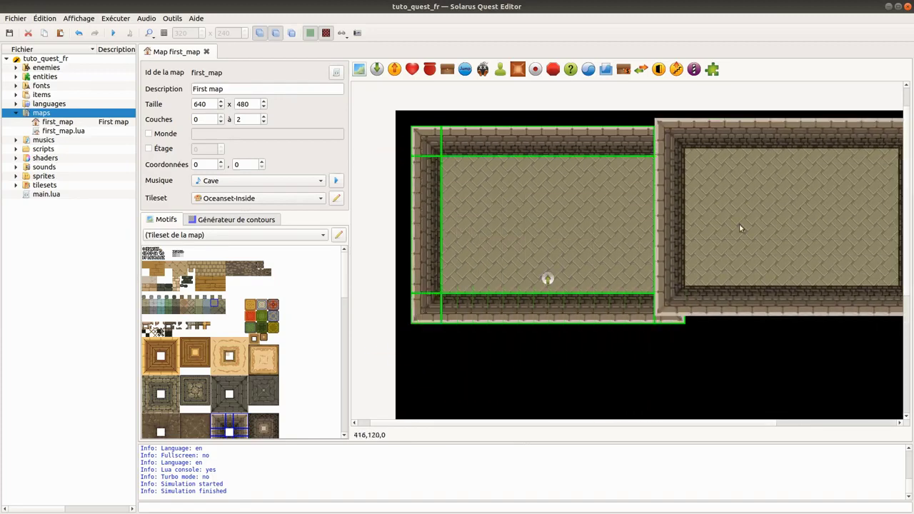
# Place the pasted room copy to the right of the original room.
pyautogui.scroll(-1, 759, 294)
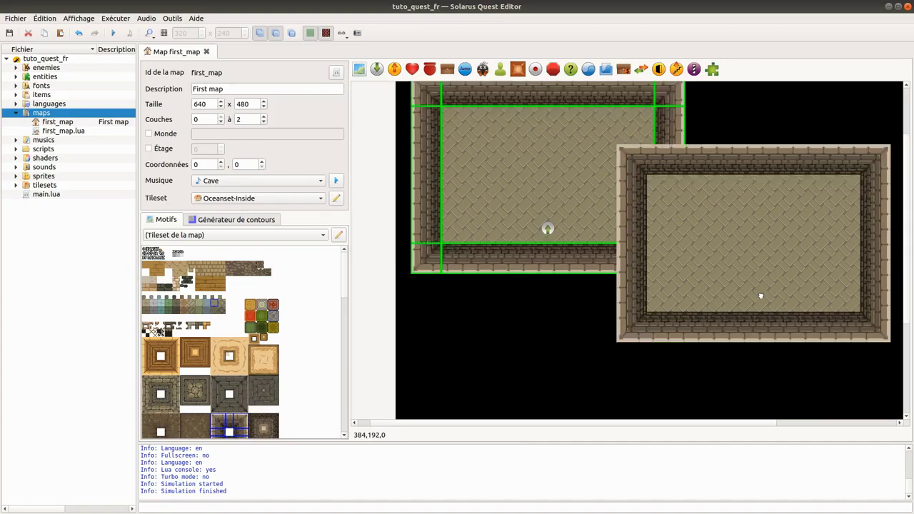
pyautogui.scroll(1, 587, 292)
pyautogui.hscroll(4, 587, 292)
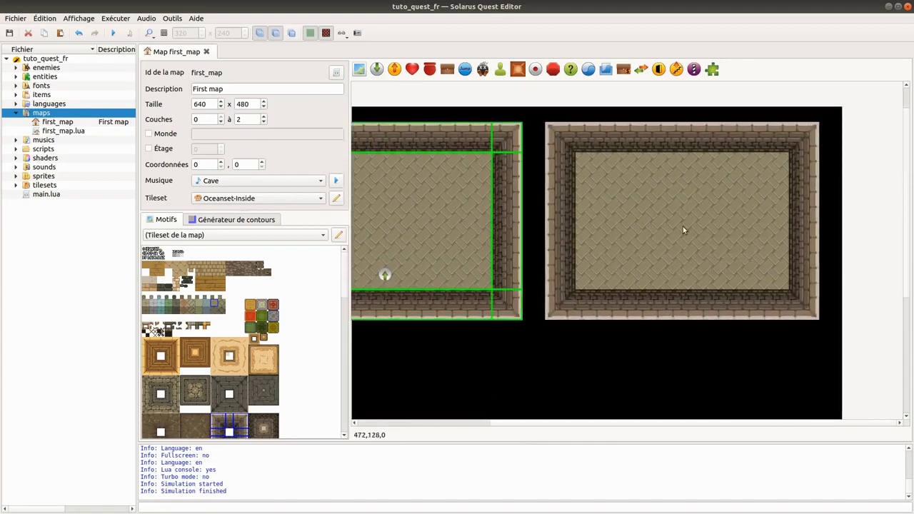
pyautogui.click(691, 226)
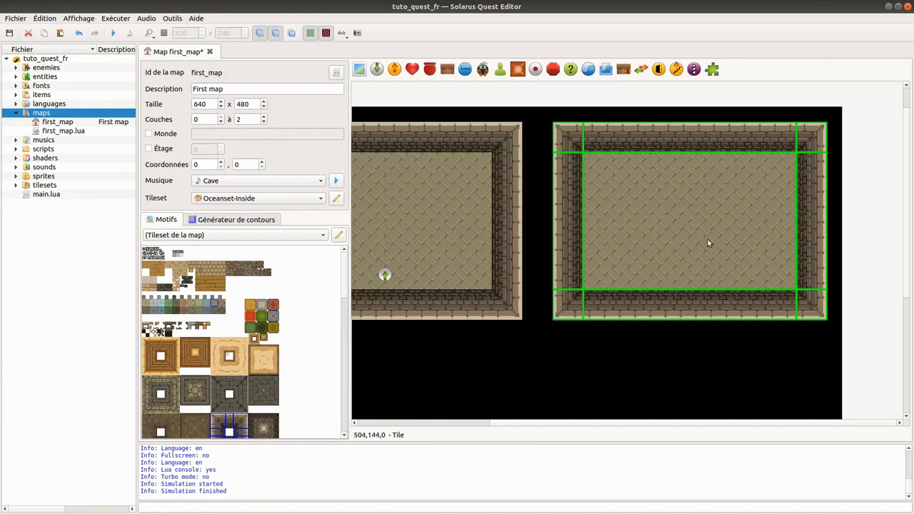
pyautogui.scroll(-3, 755, 328)
pyautogui.click(656, 270)
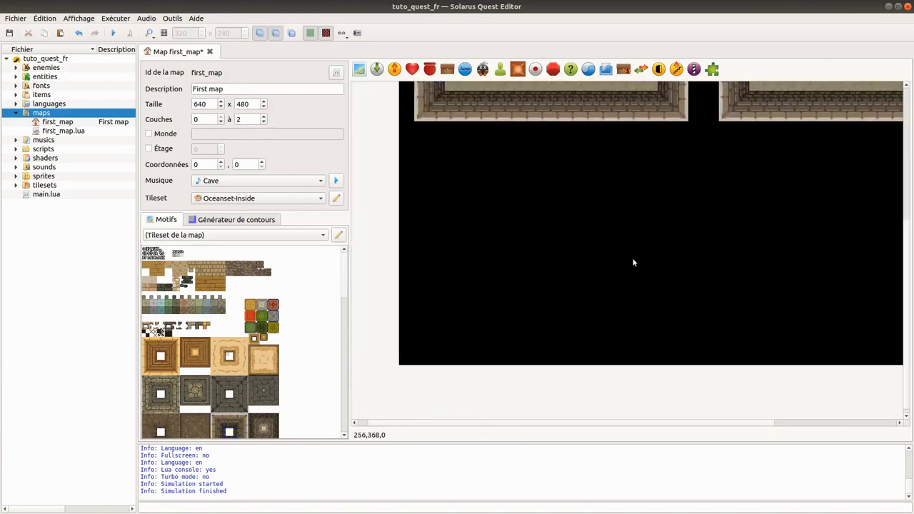
# Paste another room copy below the first room and select the whole lower room.
pyautogui.hotkey('ctrl', 'v')
pyautogui.click(557, 250)
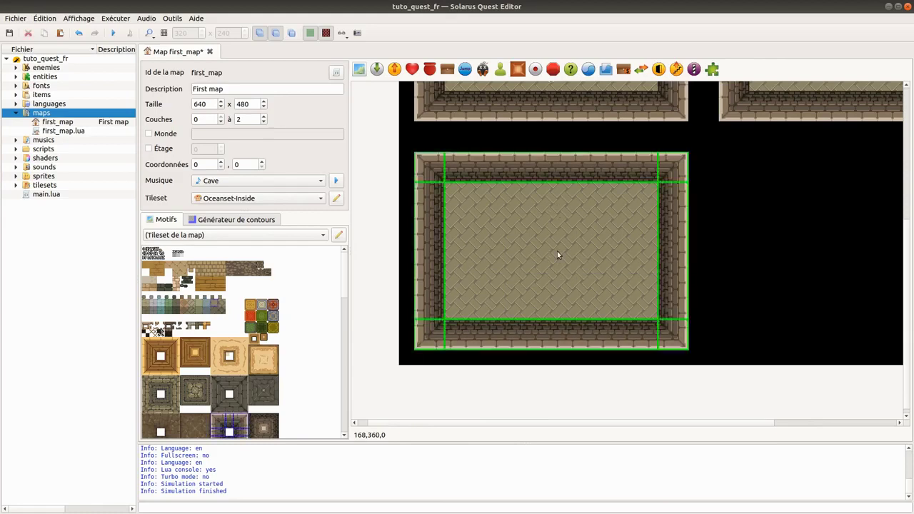
pyautogui.click(727, 377)
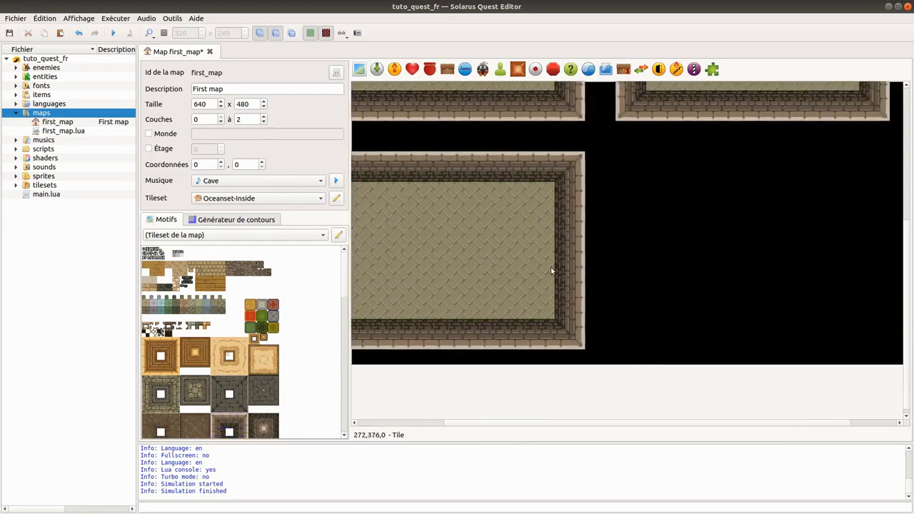
pyautogui.keyDown('ctrl'); pyautogui.scroll(-2, 556, 267); pyautogui.keyUp('ctrl')
pyautogui.moveTo(702, 232); pyautogui.dragTo(368, 347)
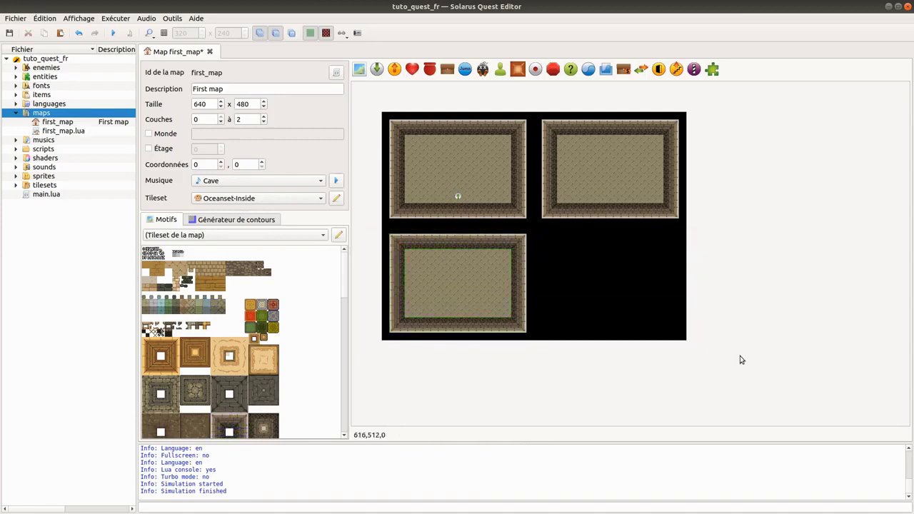
# Shift the lower room's right wall further to the right.
pyautogui.keyDown('ctrl'); pyautogui.scroll(1, 619, 286); pyautogui.keyUp('ctrl')
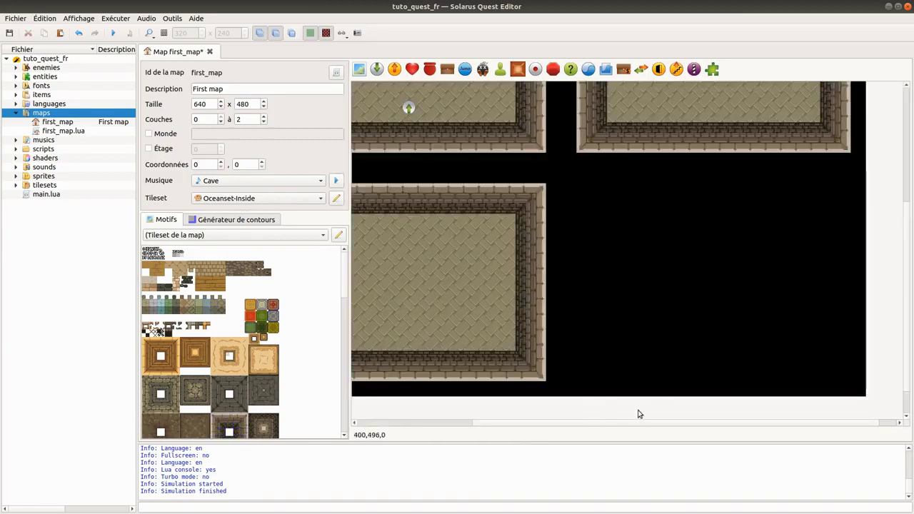
pyautogui.moveTo(598, 410)
pyautogui.mouseDown()
pyautogui.moveTo(548, 301)
pyautogui.moveTo(518, 272)
pyautogui.moveTo(832, 284)
pyautogui.mouseUp()
pyautogui.click(665, 407)
pyautogui.moveTo(489, 374); pyautogui.dragTo(637, 345, button='middle')
# Widen the lower room's top wall, floor and bottom wall together.
pyautogui.click(586, 194)
pyautogui.keyDown('ctrl'); pyautogui.click(643, 322); pyautogui.keyUp('ctrl')
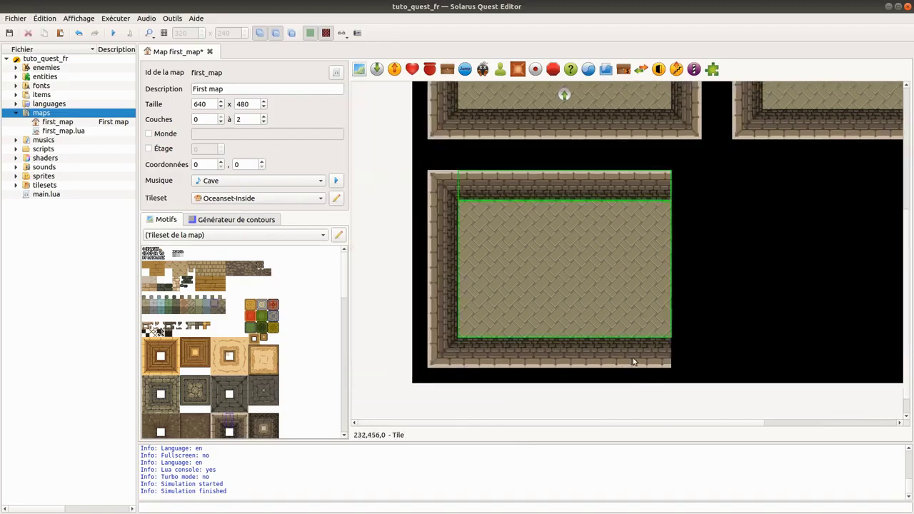
pyautogui.keyDown('ctrl'); pyautogui.click(628, 363); pyautogui.keyUp('ctrl')
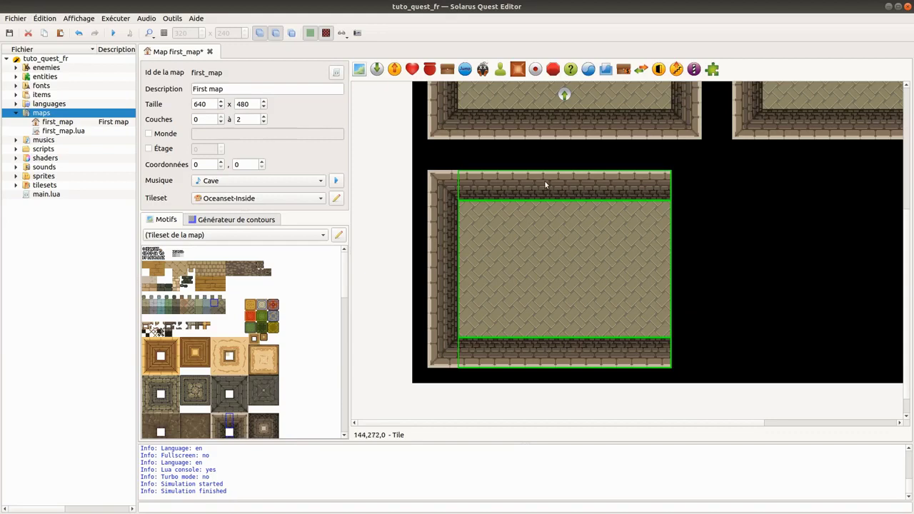
pyautogui.rightClick(540, 260)
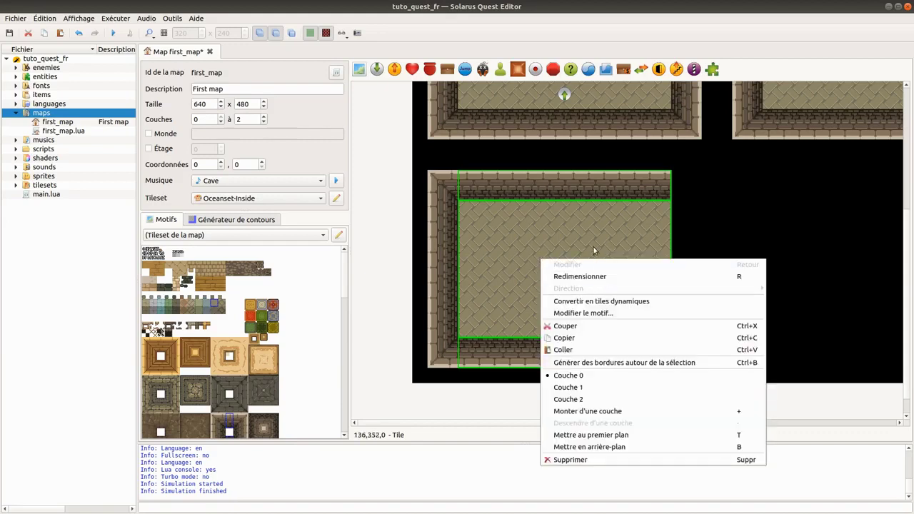
pyautogui.click(579, 276)
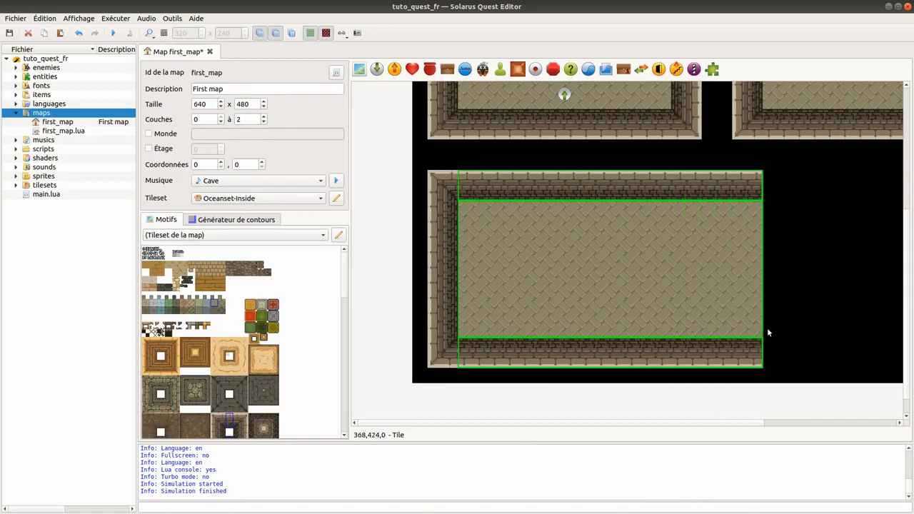
pyautogui.hscroll(5, 792, 324)
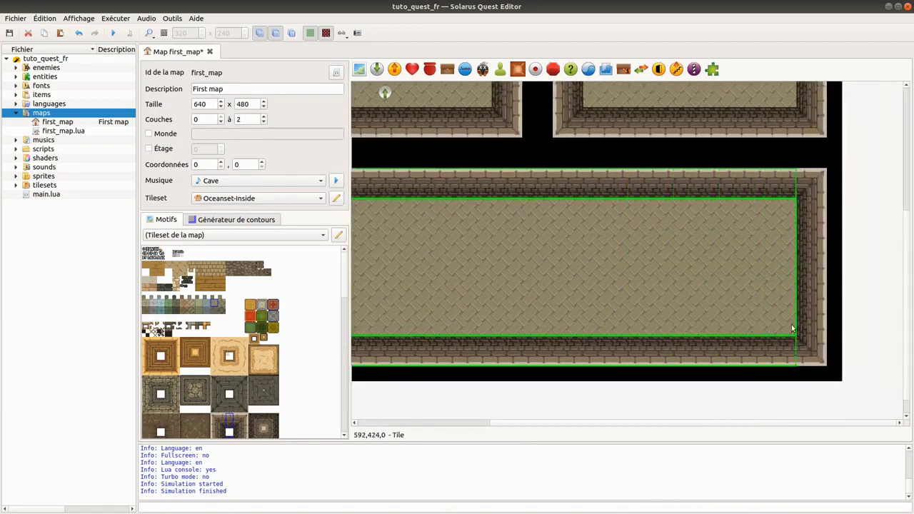
pyautogui.click(791, 324)
pyautogui.click(863, 161)
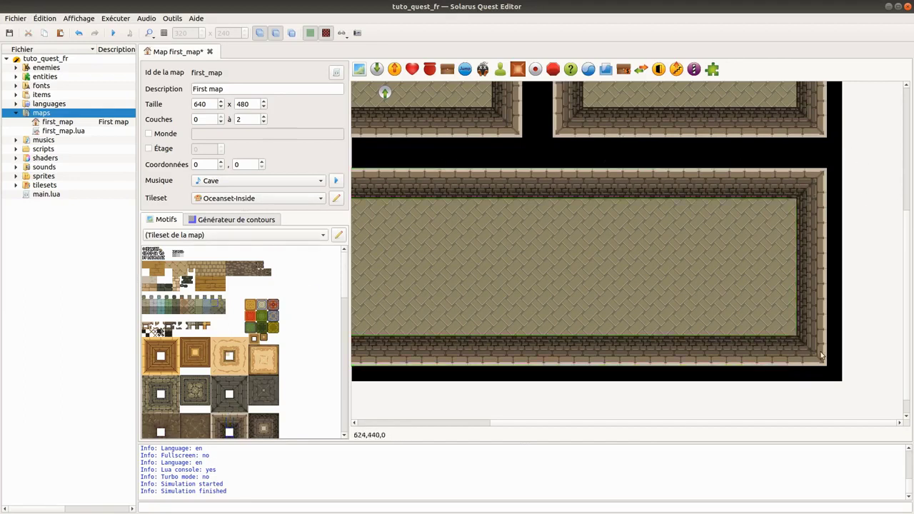
# Stretch the bottom wall to close the right corner gap and save the map.
pyautogui.click(740, 343)
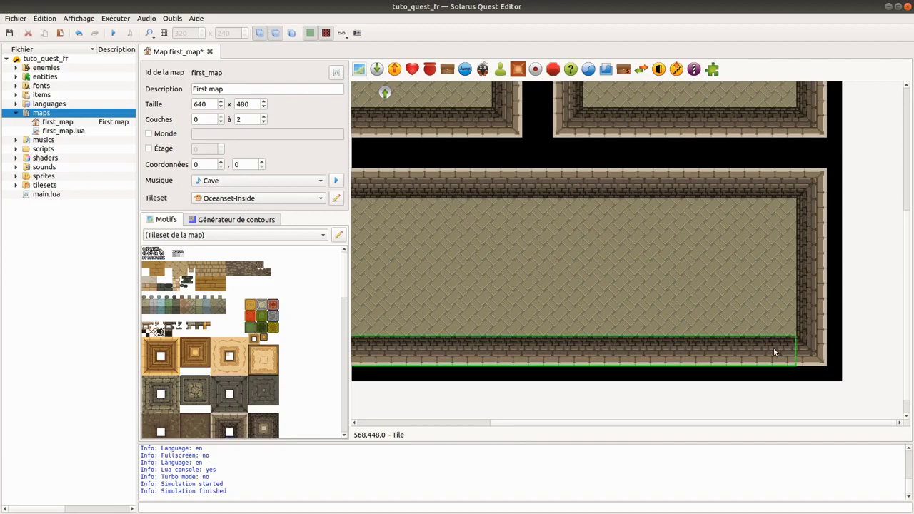
pyautogui.press('r')
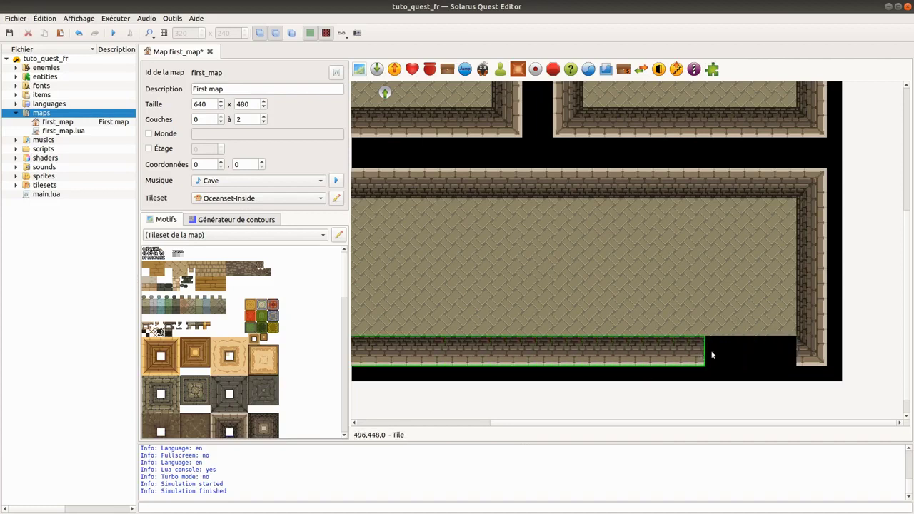
pyautogui.click(791, 347)
pyautogui.hotkey('ctrl', 's')
pyautogui.click(660, 400)
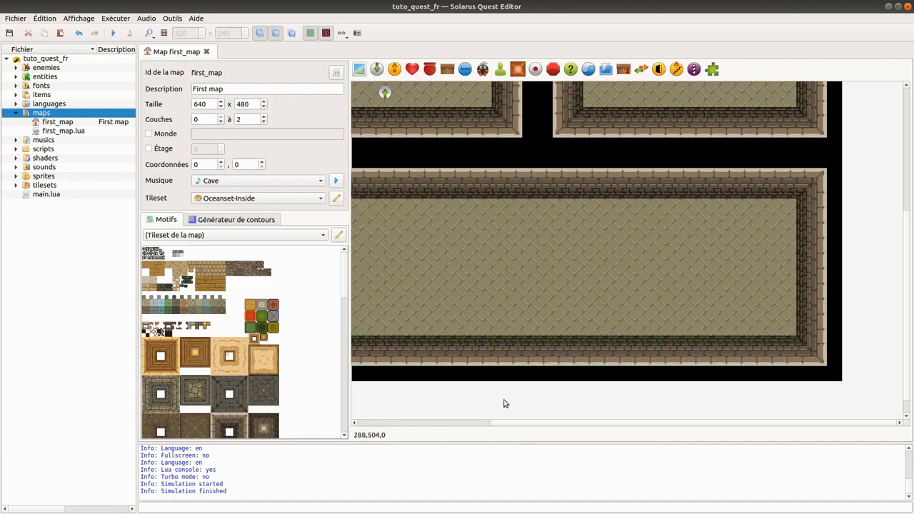
pyautogui.moveTo(504, 402); pyautogui.dragTo(657, 398, button='middle')
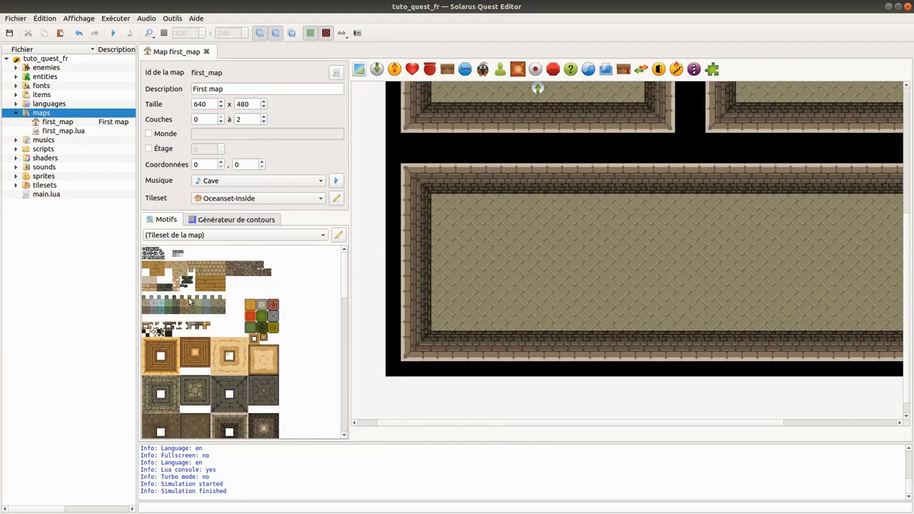
# Pick the ledge tile pattern and paint a horizontal strip in the lower room.
pyautogui.keyDown('ctrl'); pyautogui.scroll(1, 154, 304); pyautogui.keyUp('ctrl')
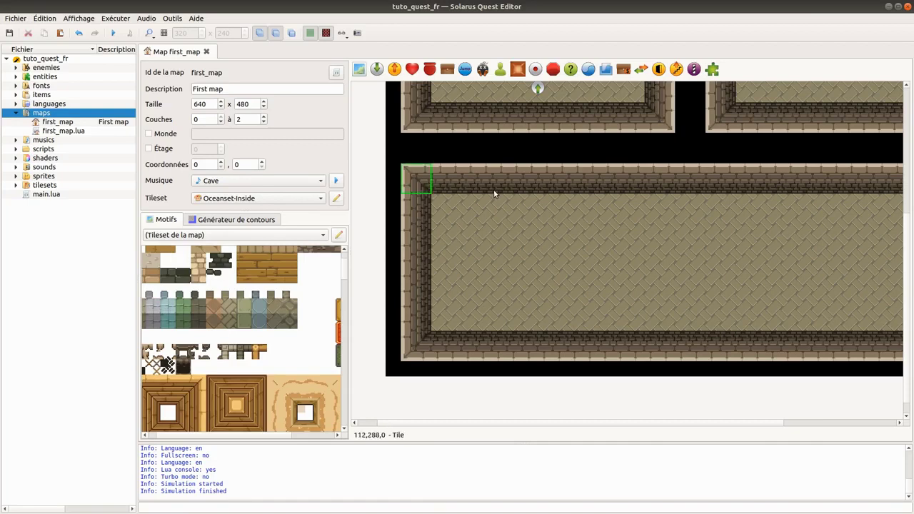
pyautogui.scroll(3, 436, 182)
pyautogui.scroll(1, 473, 212)
pyautogui.scroll(1, 265, 382)
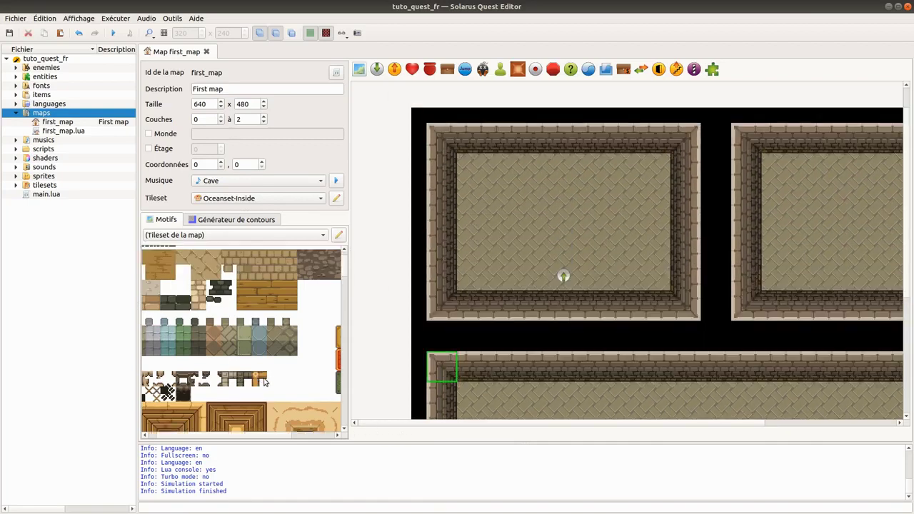
pyautogui.click(233, 377)
pyautogui.scroll(-2, 512, 398)
pyautogui.click(472, 316)
pyautogui.moveTo(574, 317)
pyautogui.mouseDown()
pyautogui.moveTo(482, 315)
pyautogui.moveTo(551, 314)
pyautogui.mouseUp()
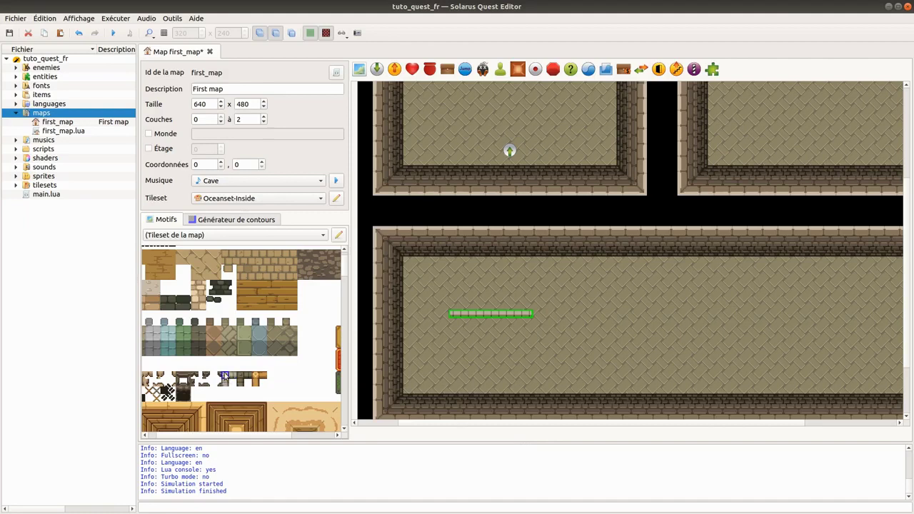
# Add end caps at both ends of the ledge, plus a few small floor tiles.
pyautogui.click(446, 314)
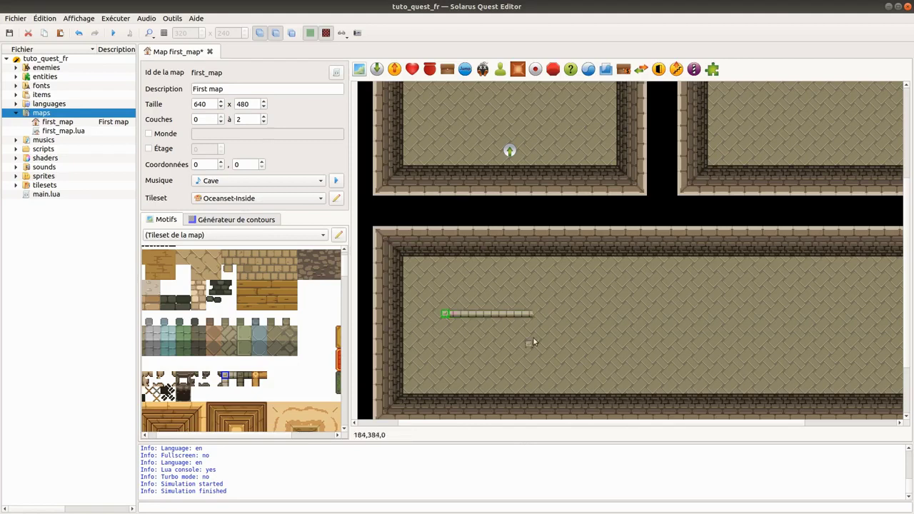
pyautogui.click(536, 314)
pyautogui.click(581, 336)
pyautogui.click(604, 299)
pyautogui.click(643, 344)
pyautogui.click(611, 346)
# Undo the stray small floor tiles and save the map.
pyautogui.click(607, 298)
pyautogui.hotkey('ctrl', 'z')
pyautogui.hotkey('ctrl', 'z')
pyautogui.hotkey('ctrl', 'z')
pyautogui.hotkey('ctrl', 's')
pyautogui.moveTo(585, 339); pyautogui.dragTo(539, 280, button='middle')
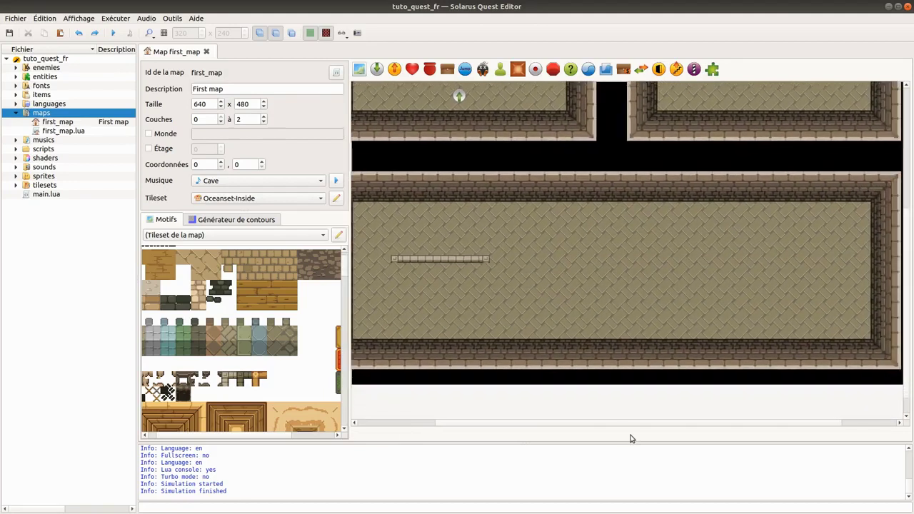
# Move the hero destination into the wide lower room, save, and run the quest.
pyautogui.click(463, 129)
pyautogui.moveTo(464, 129); pyautogui.dragTo(610, 326)
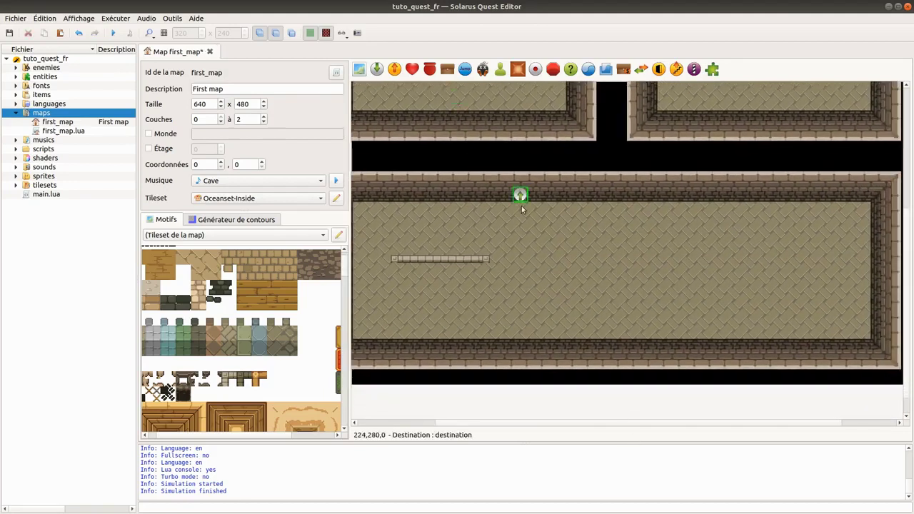
pyautogui.moveTo(611, 326); pyautogui.dragTo(618, 326)
pyautogui.hotkey('ctrl', 's')
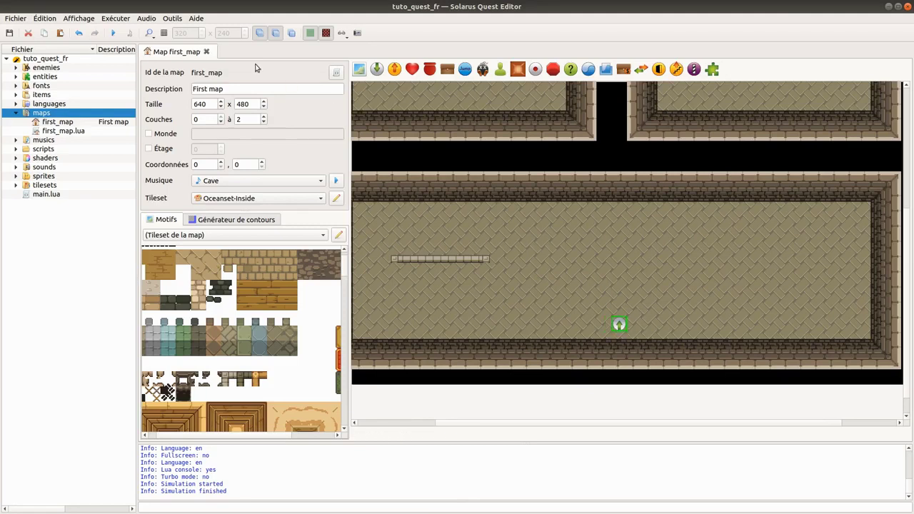
pyautogui.click(111, 33)
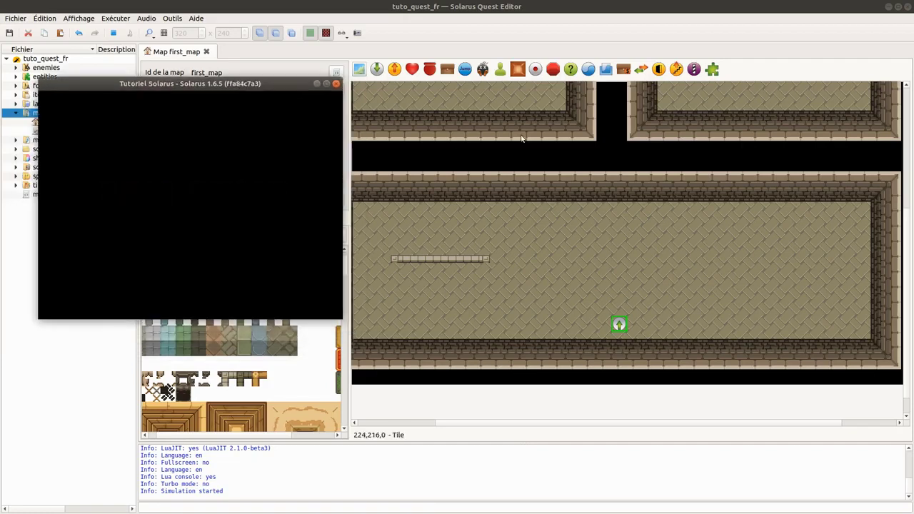
# Walk the hero around the lower room near the ledge, then close the game window.
pyautogui.press('Up')
pyautogui.press('Left')
pyautogui.press('Up')
pyautogui.press('Left')
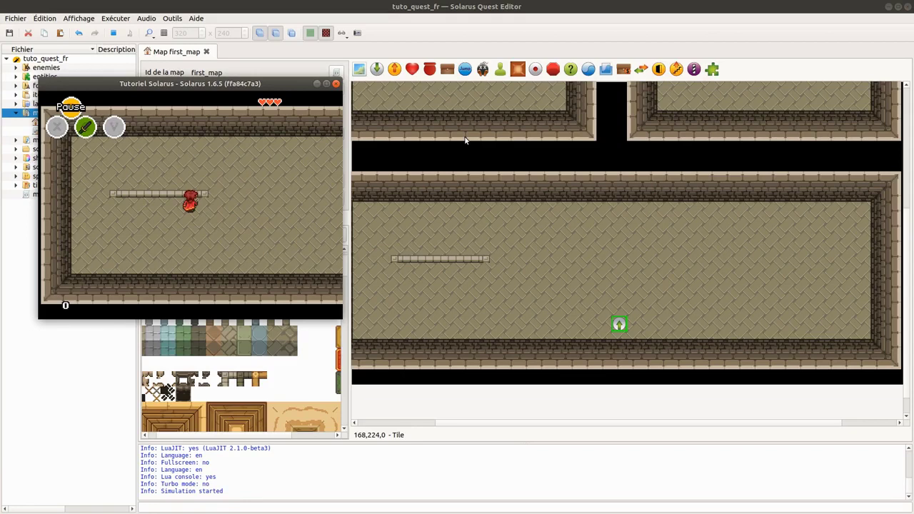
pyautogui.press('Down')
pyautogui.press('Right')
pyautogui.press('Up')
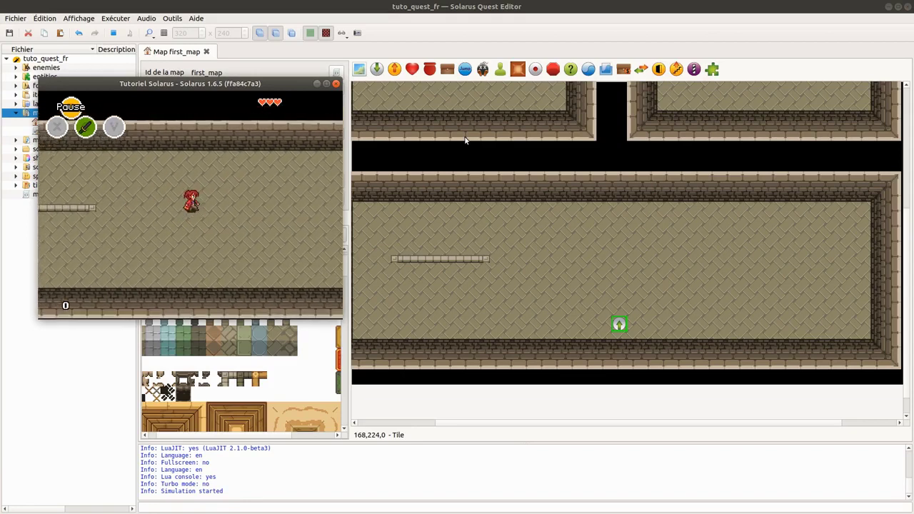
pyautogui.press('Up')
pyautogui.press('Right')
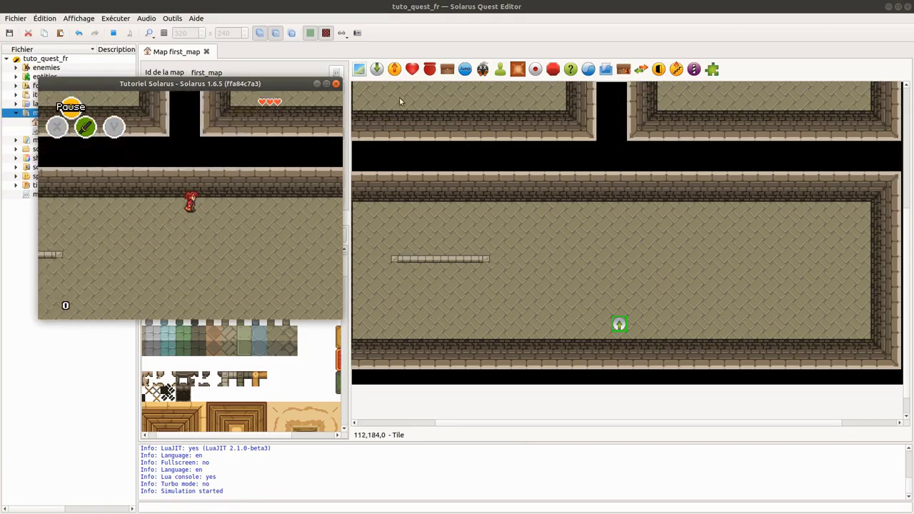
pyautogui.click(335, 84)
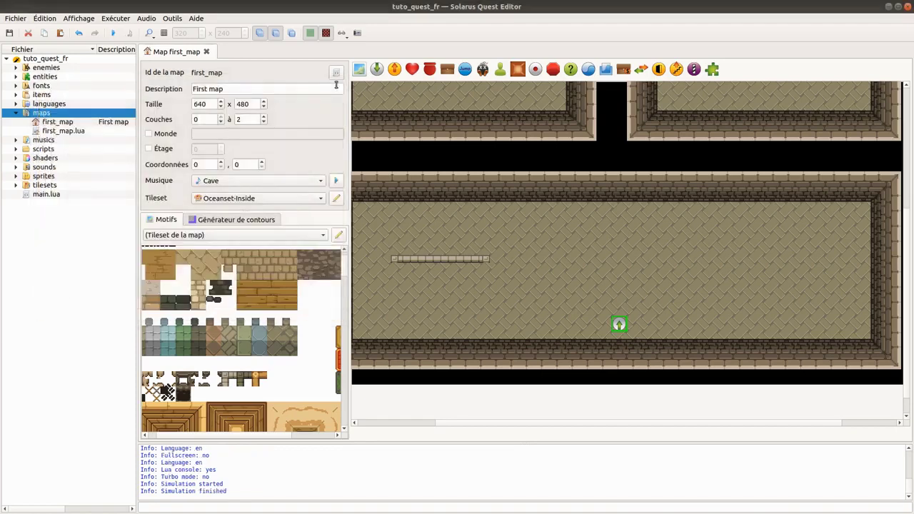
pyautogui.hscroll(-3, 492, 341)
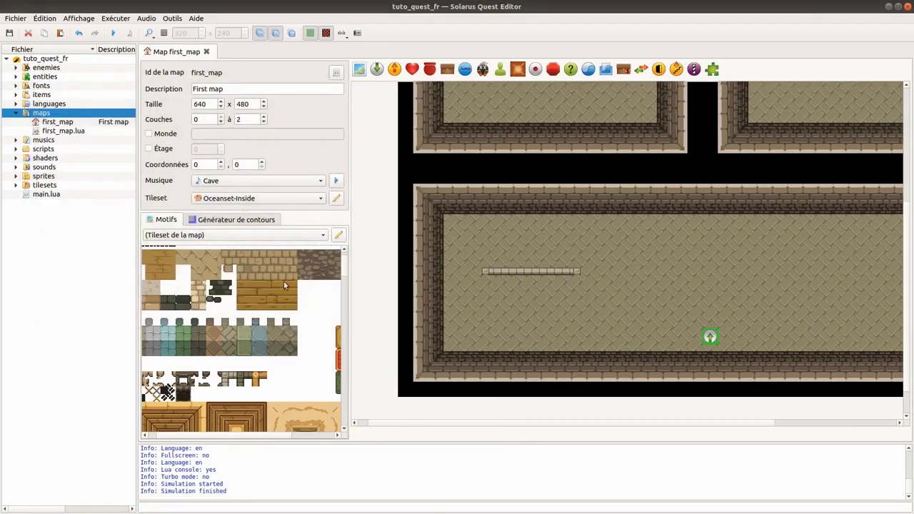
pyautogui.scroll(1, 336, 320)
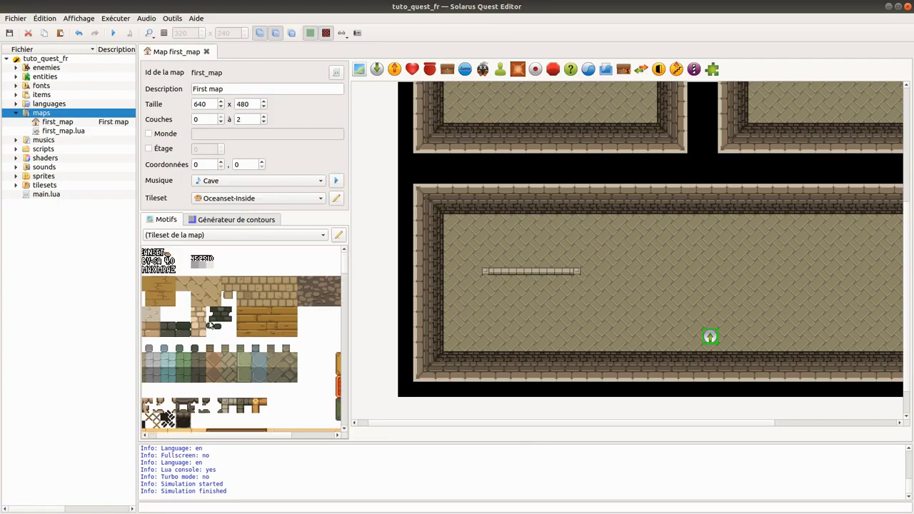
pyautogui.click(518, 209)
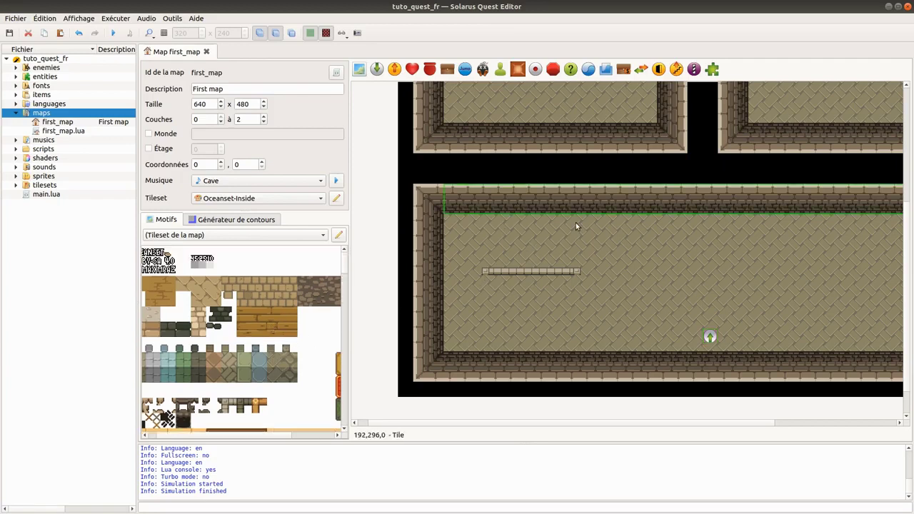
pyautogui.click(520, 228)
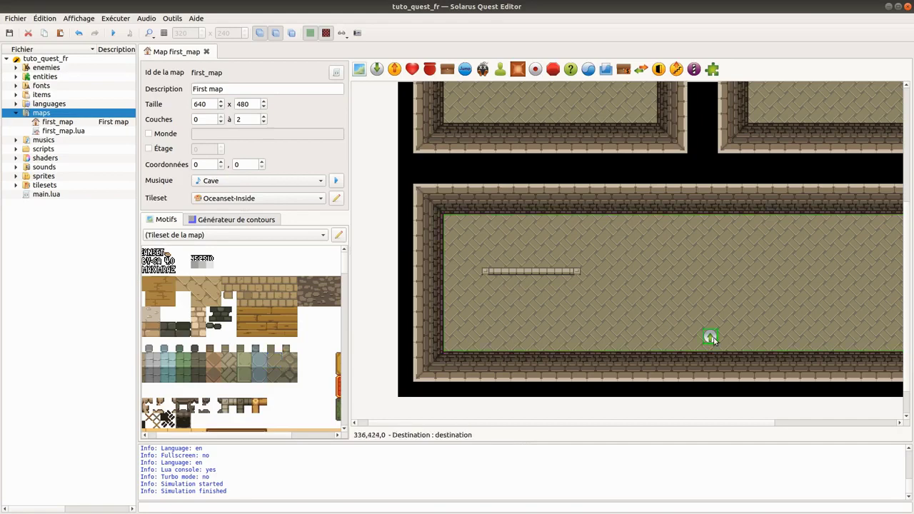
pyautogui.click(564, 271)
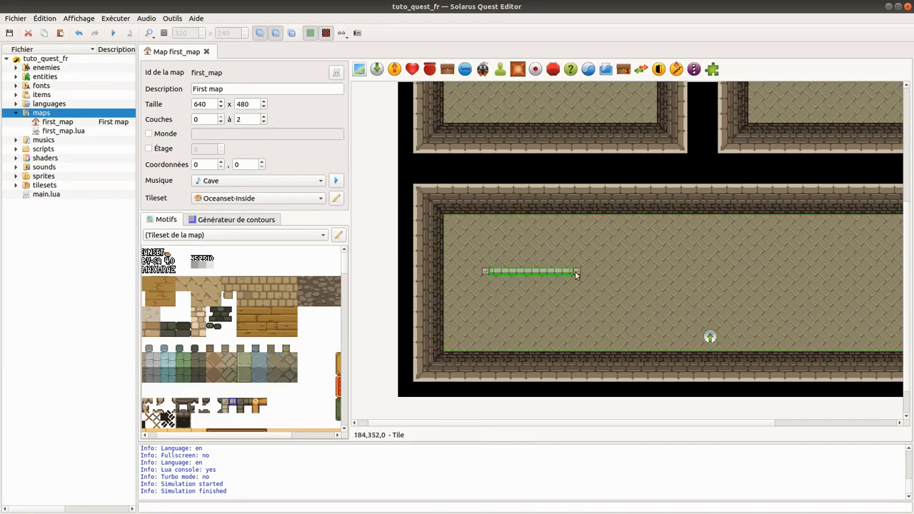
pyautogui.click(600, 209)
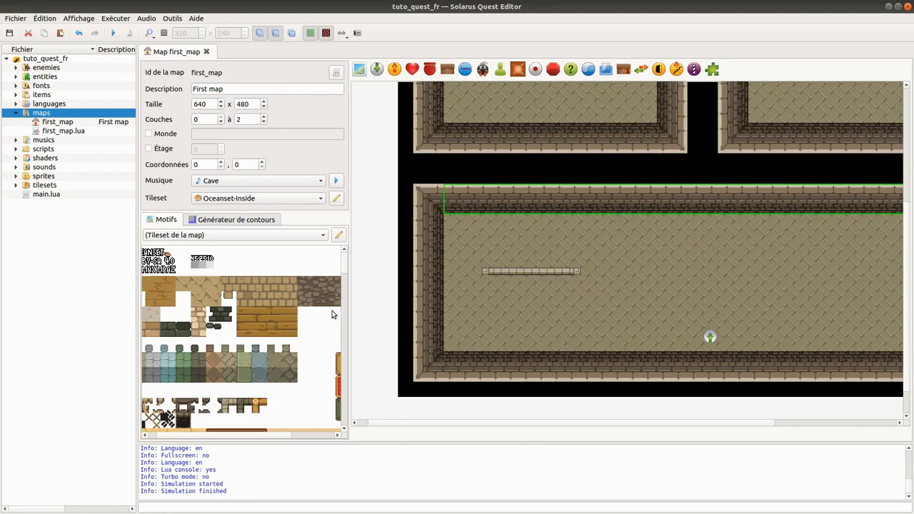
pyautogui.scroll(-2, 311, 332)
pyautogui.scroll(-1, 311, 298)
pyautogui.scroll(-1, 312, 299)
pyautogui.scroll(1, 311, 298)
pyautogui.scroll(3, 312, 294)
pyautogui.moveTo(891, 202)
pyautogui.mouseDown()
pyautogui.moveTo(496, 209)
pyautogui.moveTo(663, 188)
pyautogui.moveTo(579, 288)
pyautogui.mouseUp()
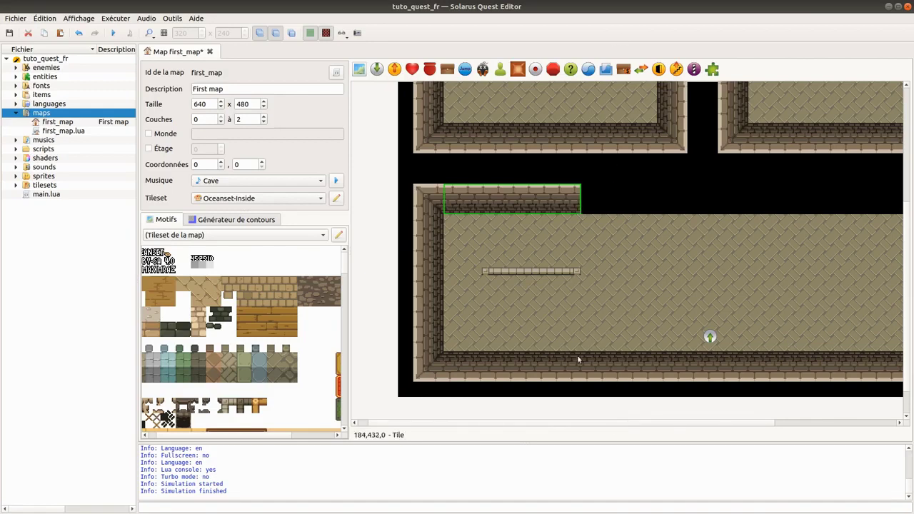
# Stretch the top wall back to full width, refit the floor to the lower room, and save.
pyautogui.moveTo(579, 288); pyautogui.dragTo(708, 210)
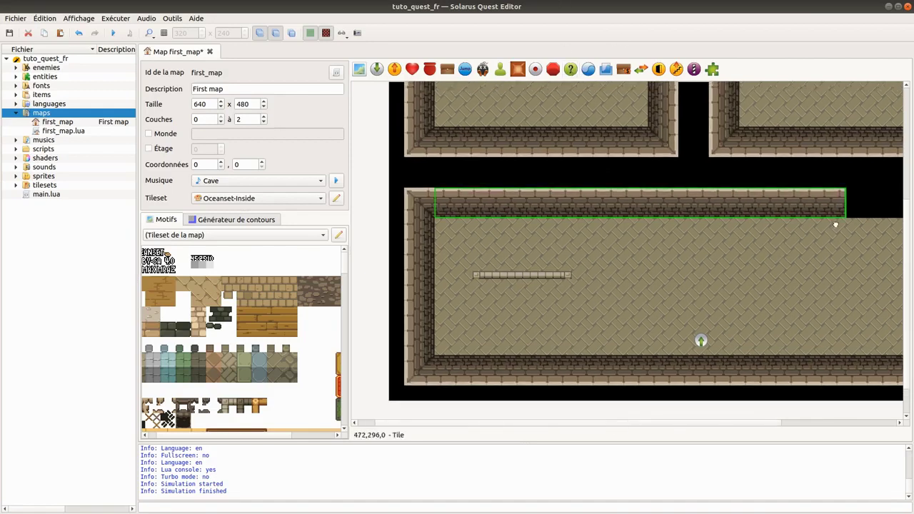
pyautogui.moveTo(709, 210); pyautogui.dragTo(797, 214)
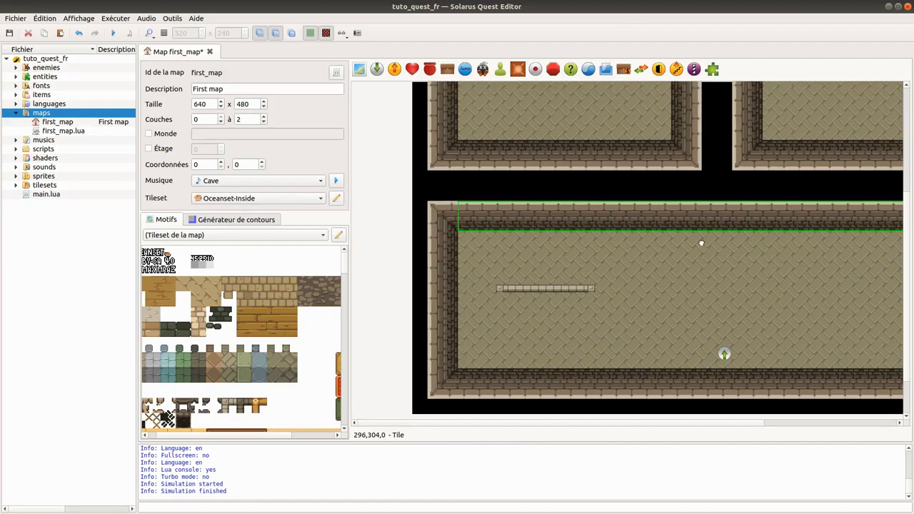
pyautogui.click(444, 217)
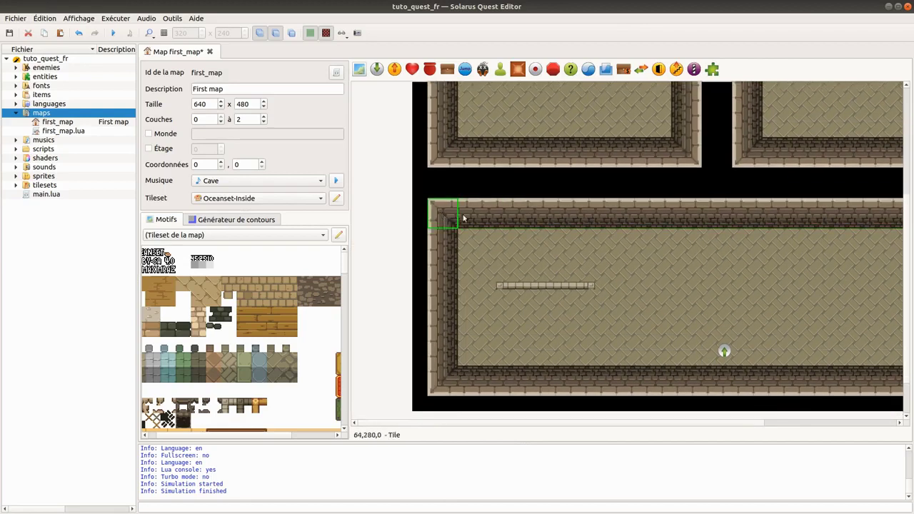
pyautogui.click(473, 259)
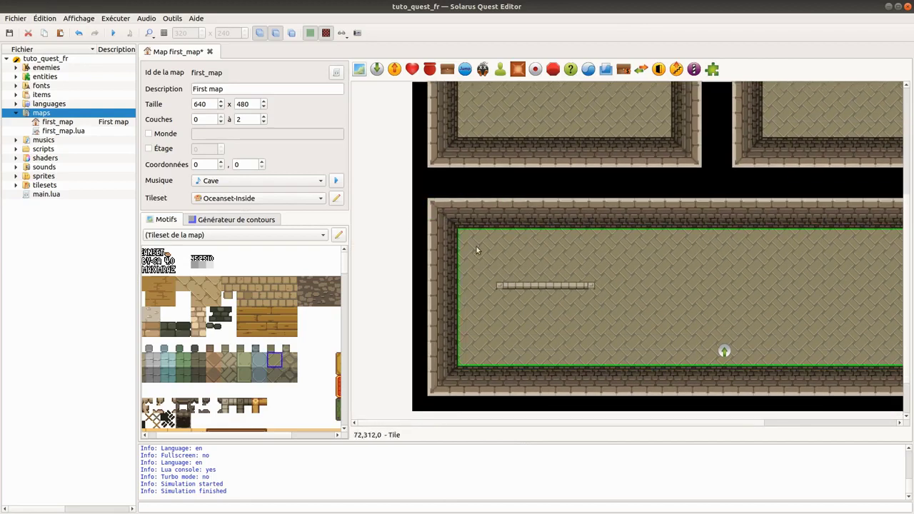
pyautogui.moveTo(479, 245); pyautogui.dragTo(648, 157)
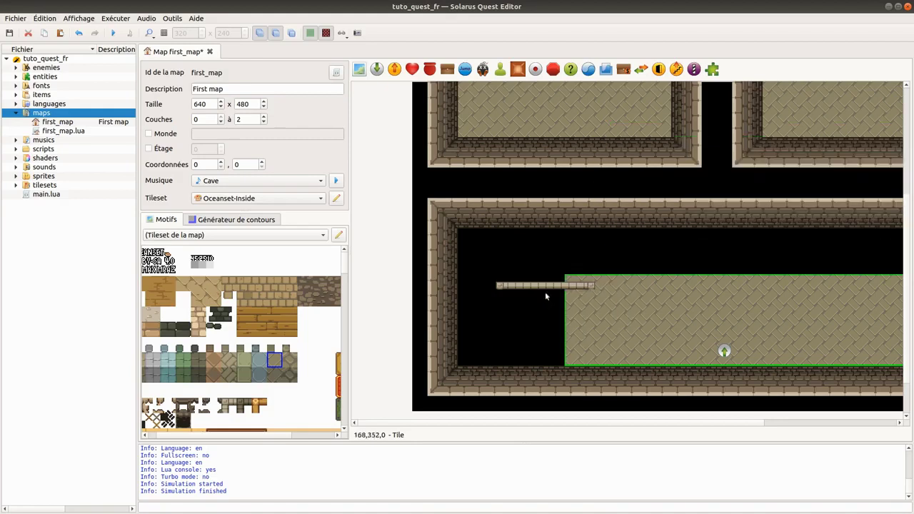
pyautogui.moveTo(648, 157); pyautogui.dragTo(461, 239)
pyautogui.click(396, 258)
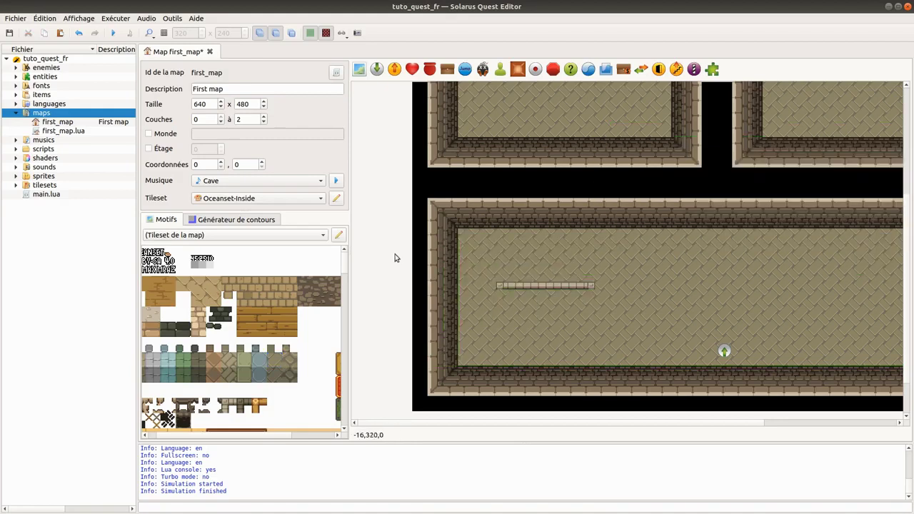
pyautogui.hotkey('ctrl', 's')
pyautogui.scroll(-1, 274, 265)
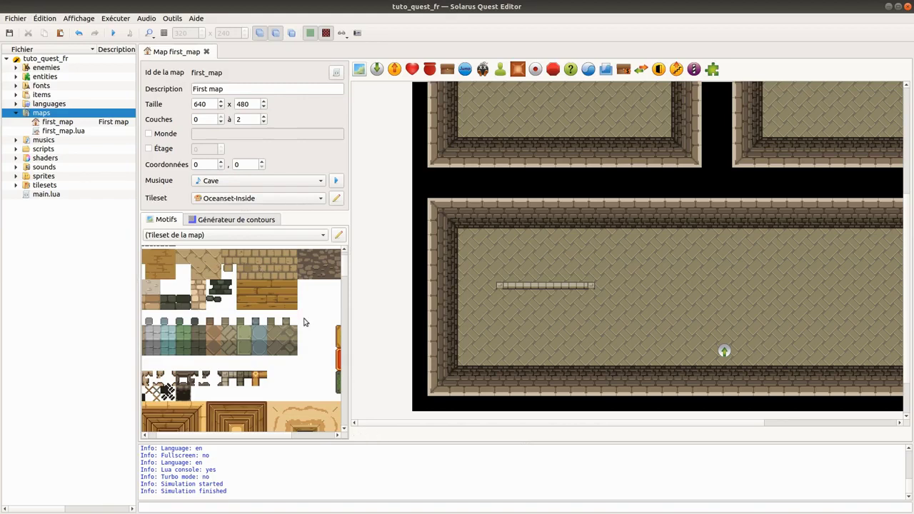
# Reposition the ledge's left end and middle strip in the lower room.
pyautogui.scroll(5, 637, 193)
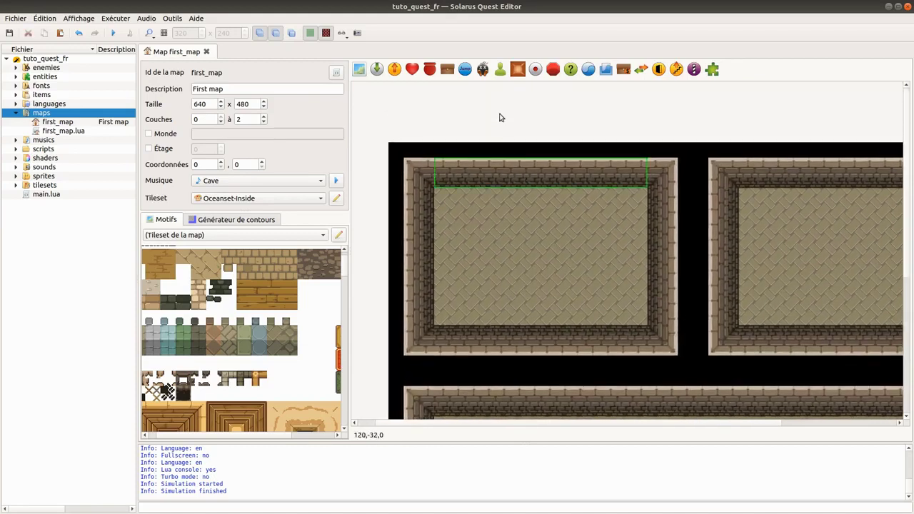
pyautogui.scroll(-3, 536, 278)
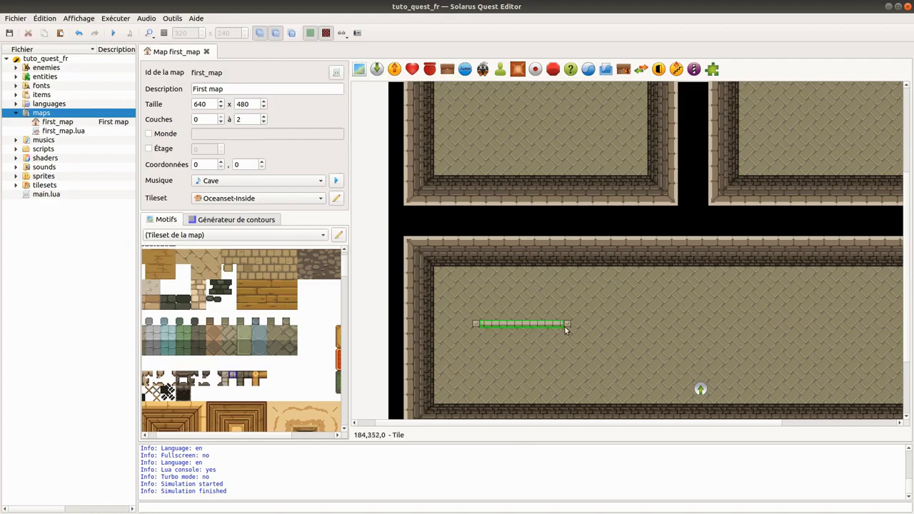
pyautogui.click(429, 255)
pyautogui.click(531, 242)
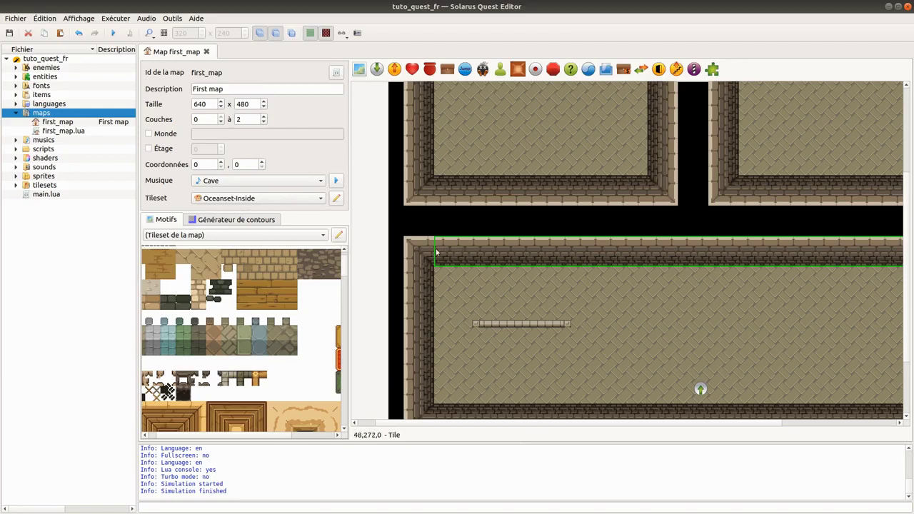
pyautogui.scroll(-2, 482, 249)
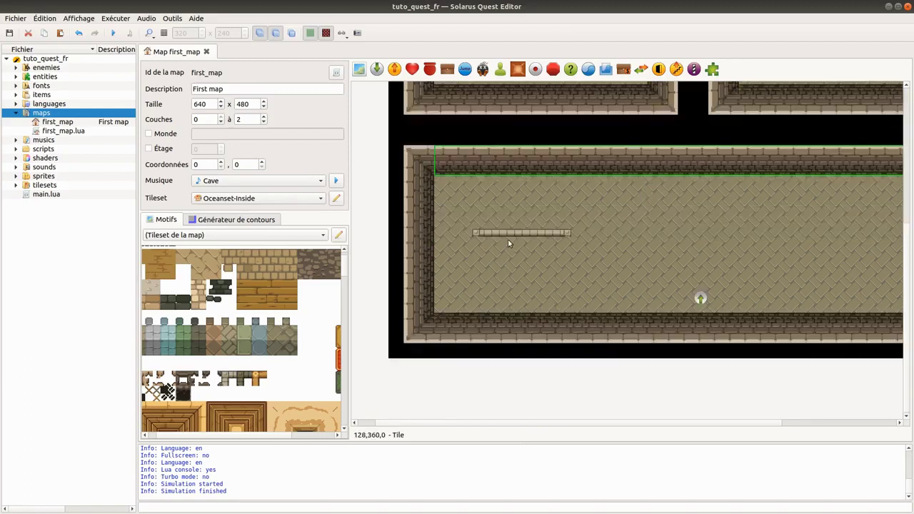
pyautogui.scroll(1, 507, 239)
pyautogui.click(478, 284)
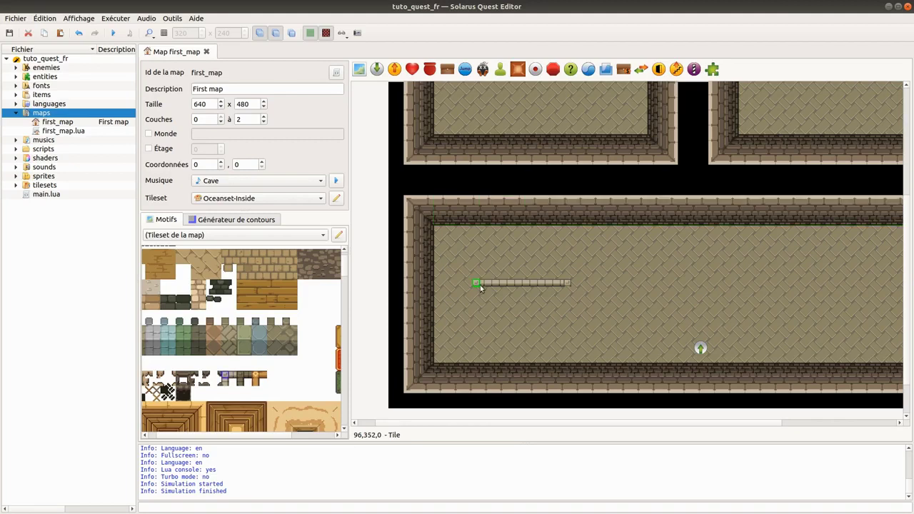
pyautogui.moveTo(478, 285)
pyautogui.mouseDown()
pyautogui.moveTo(467, 274)
pyautogui.moveTo(490, 273)
pyautogui.mouseUp()
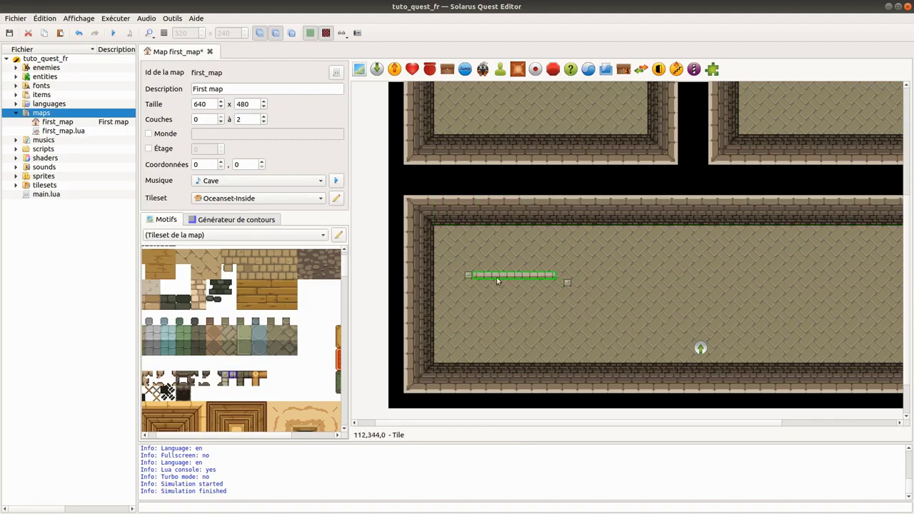
# Cap the ledge's right end with an end tile and save first_map.
pyautogui.click(560, 280)
pyautogui.click(562, 289)
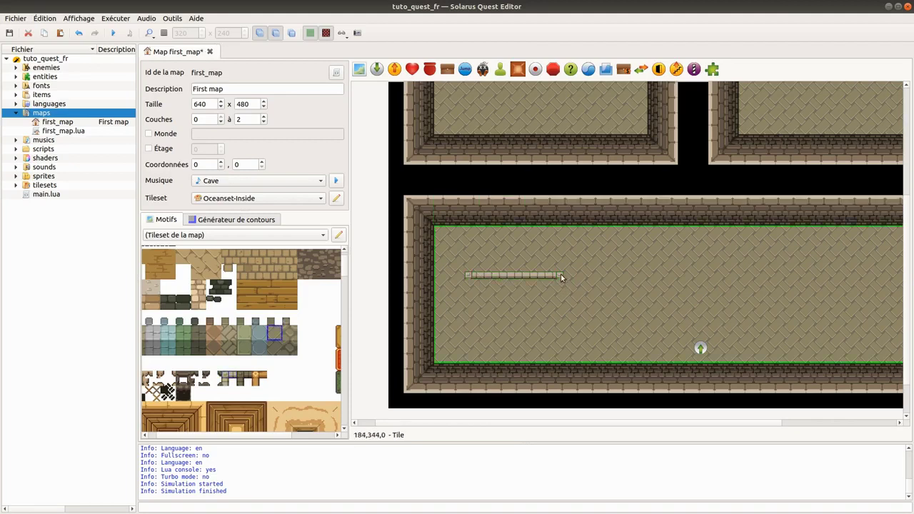
pyautogui.press('Escape')
pyautogui.click(470, 274)
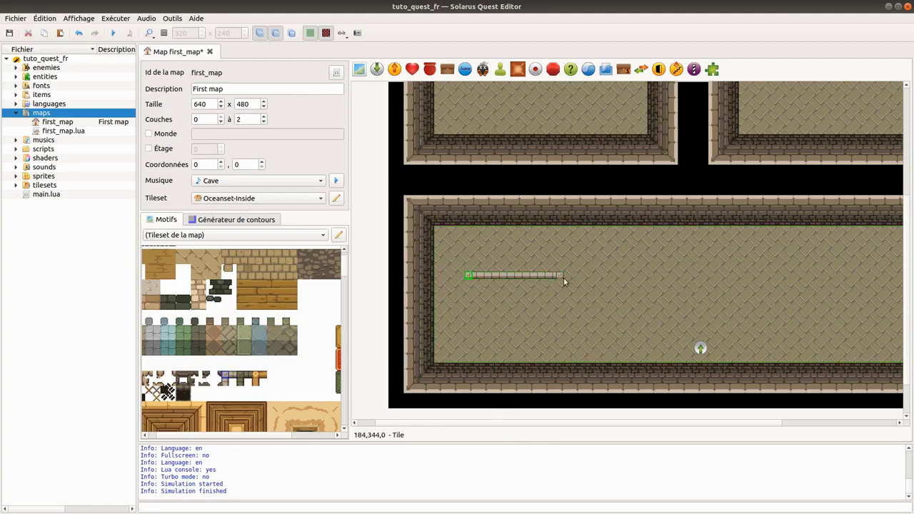
pyautogui.click(515, 276)
pyautogui.hotkey('ctrl', 's')
pyautogui.rightClick(514, 279)
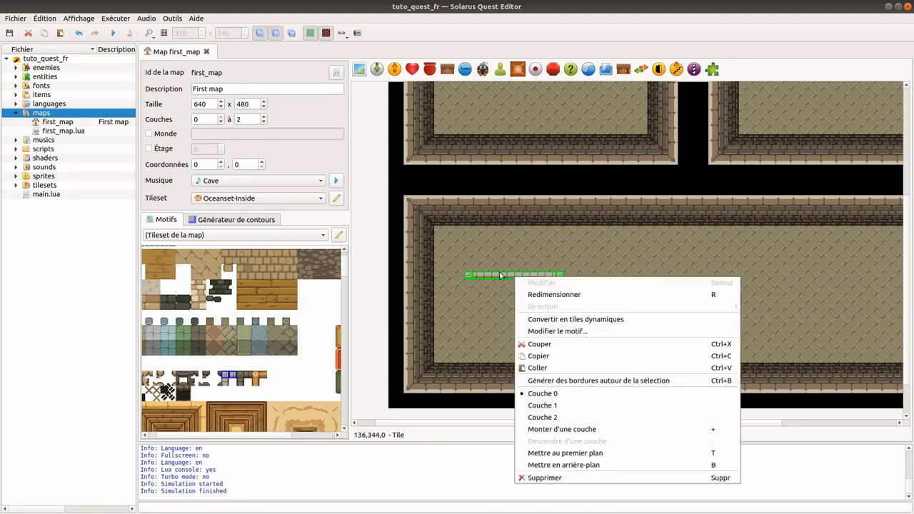
pyautogui.click(468, 278)
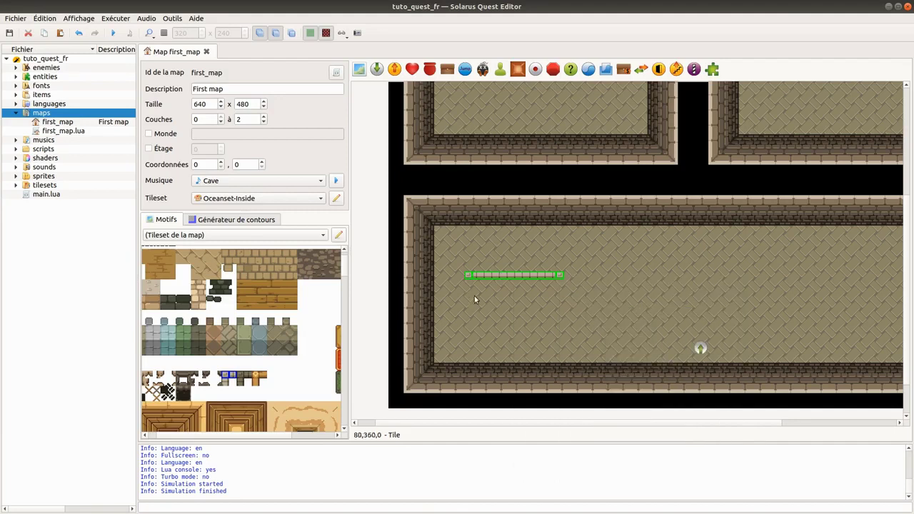
pyautogui.click(483, 253)
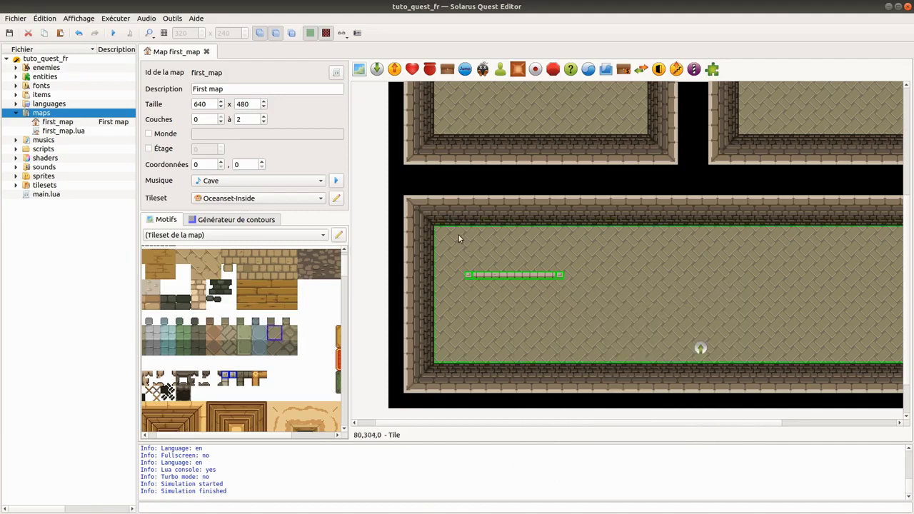
pyautogui.click(483, 277)
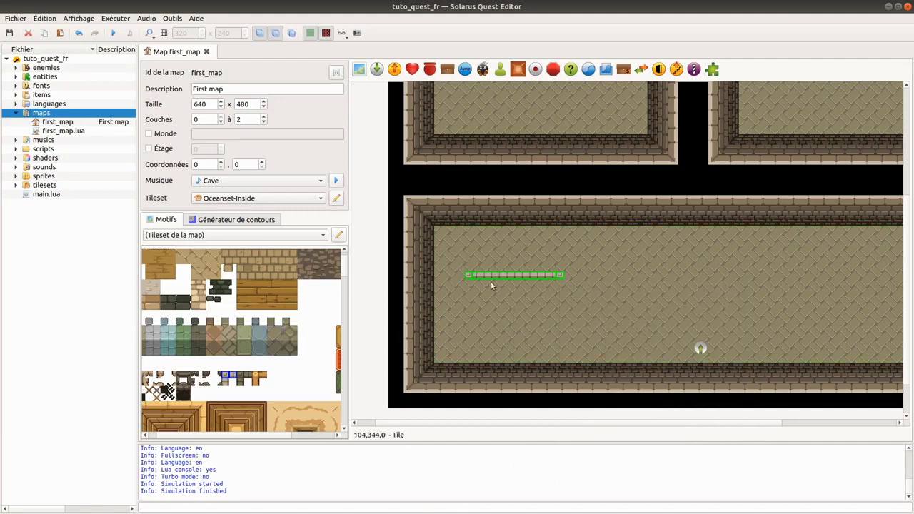
pyautogui.rightClick(546, 277)
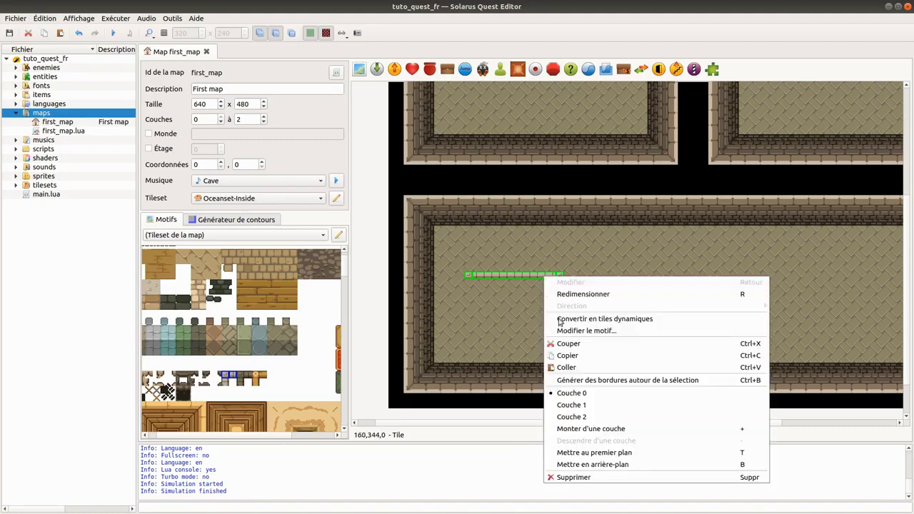
pyautogui.click(599, 466)
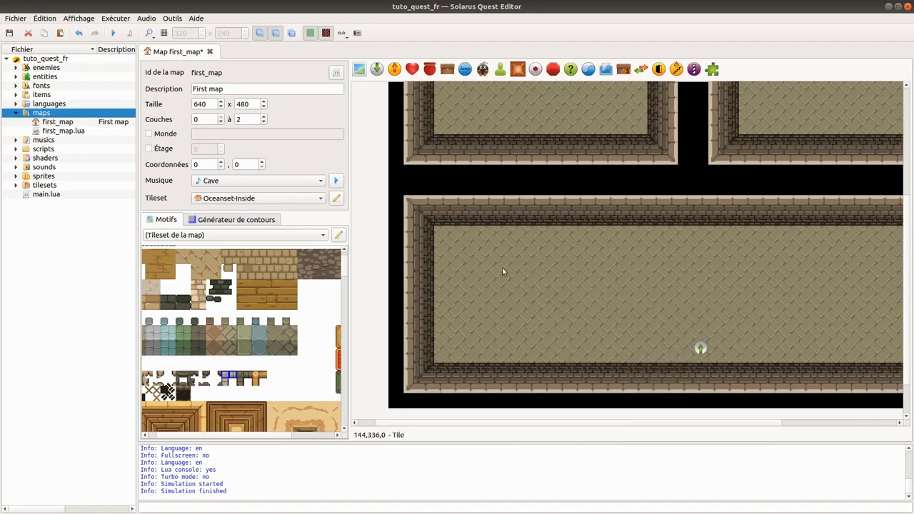
pyautogui.moveTo(485, 321); pyautogui.dragTo(784, 262)
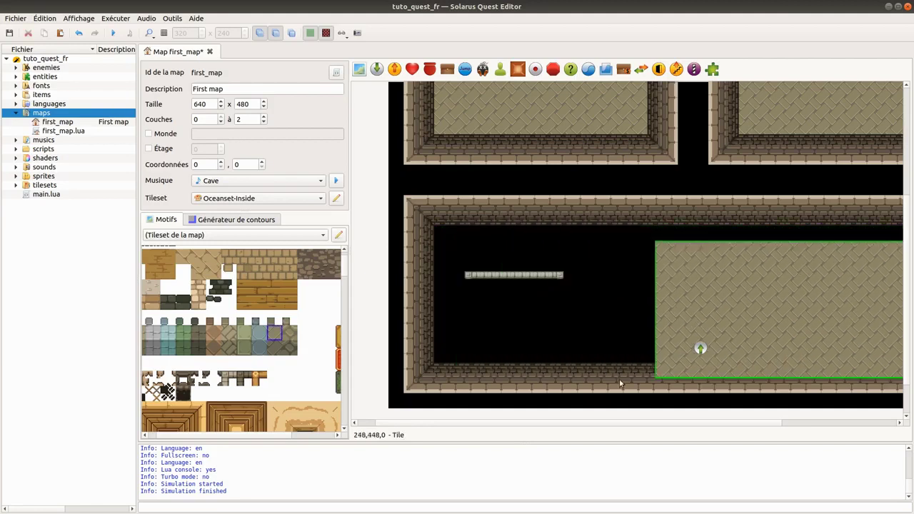
pyautogui.hotkey('ctrl', 'z')
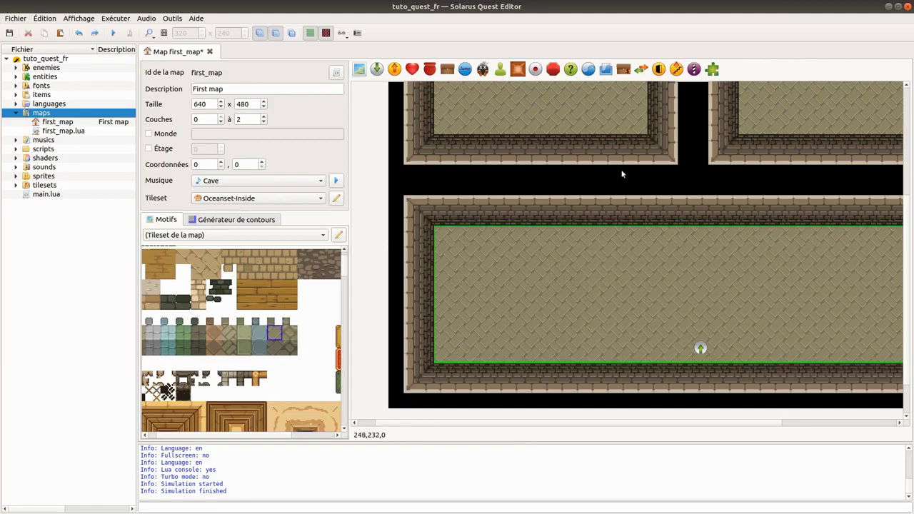
pyautogui.hotkey('ctrl', 'z')
pyautogui.click(373, 270)
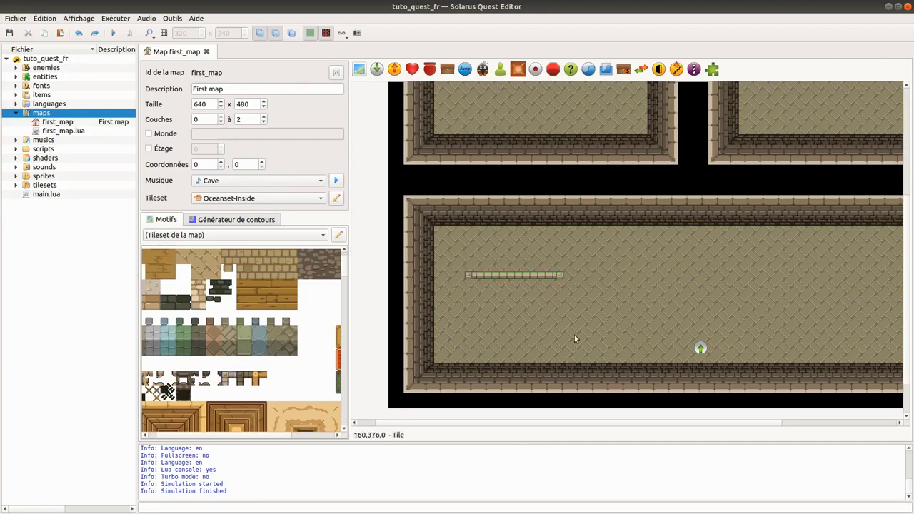
pyautogui.moveTo(471, 276); pyautogui.dragTo(455, 268, button='middle')
# Nudge the big floor tile slightly in the lower room.
pyautogui.click(452, 265)
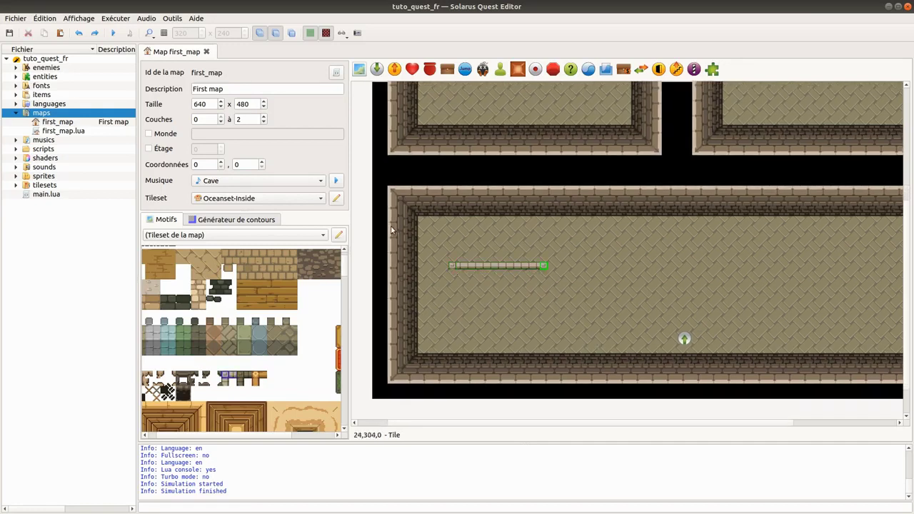
pyautogui.click(360, 232)
pyautogui.moveTo(432, 236)
pyautogui.mouseDown()
pyautogui.moveTo(470, 262)
pyautogui.moveTo(410, 235)
pyautogui.moveTo(429, 238)
pyautogui.mouseUp()
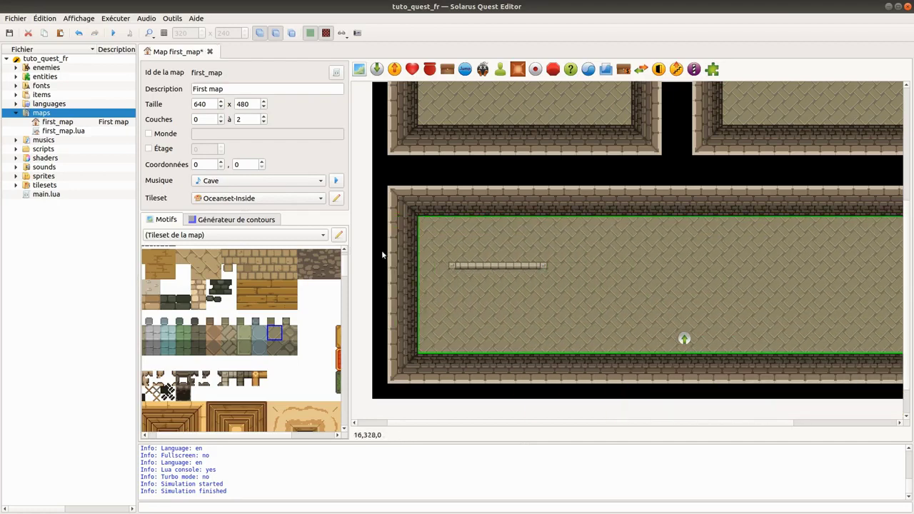
pyautogui.moveTo(373, 290); pyautogui.dragTo(419, 249, button='middle')
pyautogui.click(407, 220)
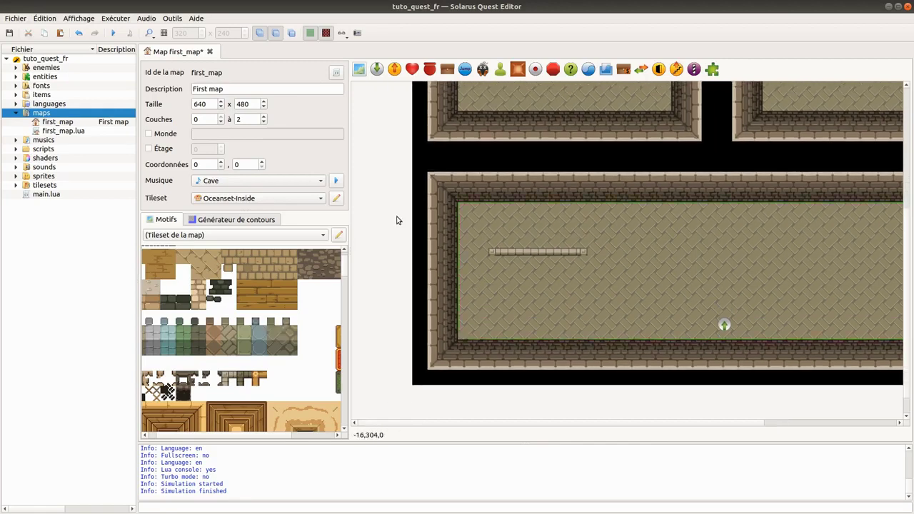
# Box-select the stone ledge strip in the lower room.
pyautogui.moveTo(374, 208); pyautogui.dragTo(709, 315)
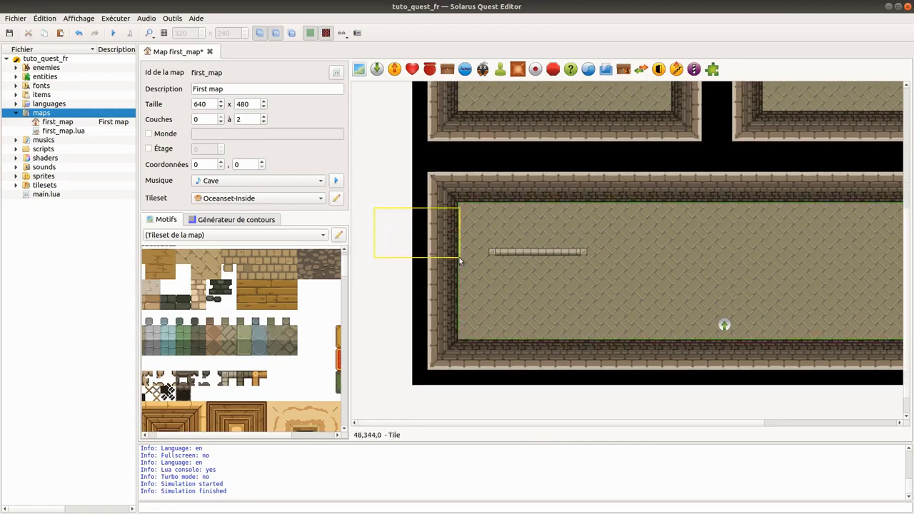
pyautogui.moveTo(709, 315); pyautogui.dragTo(633, 310)
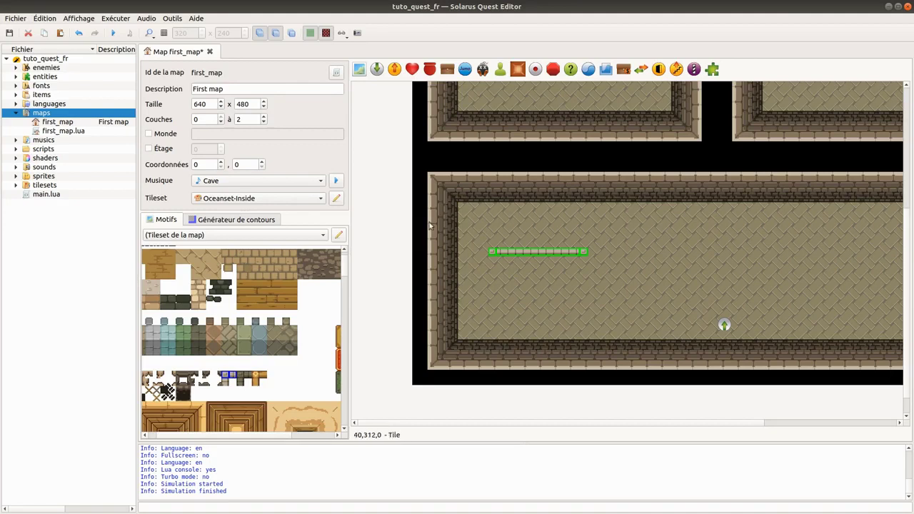
pyautogui.click(391, 262)
pyautogui.moveTo(584, 189); pyautogui.dragTo(498, 249, button='middle')
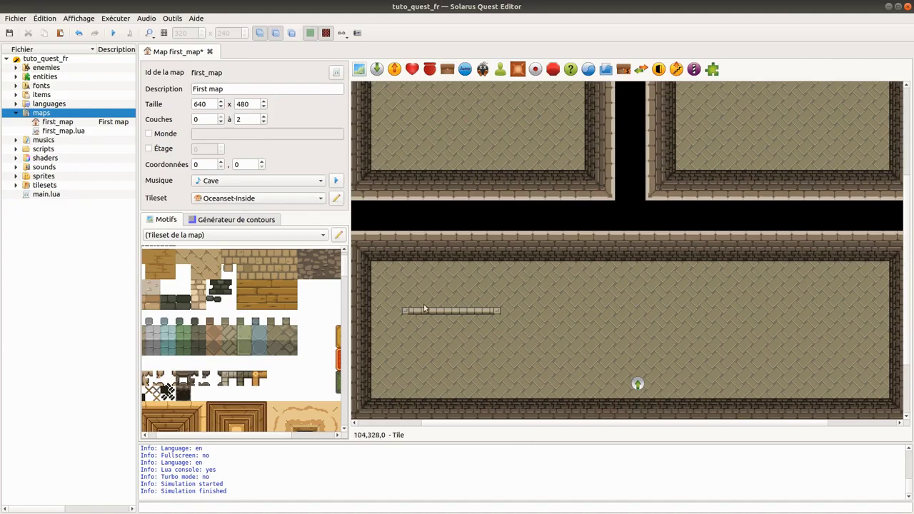
pyautogui.moveTo(386, 284); pyautogui.dragTo(507, 348)
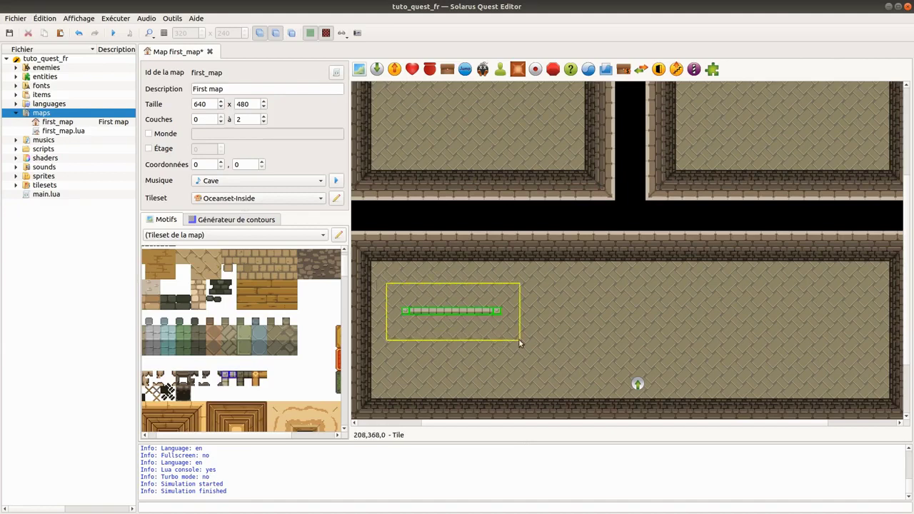
pyautogui.moveTo(507, 348); pyautogui.dragTo(518, 334)
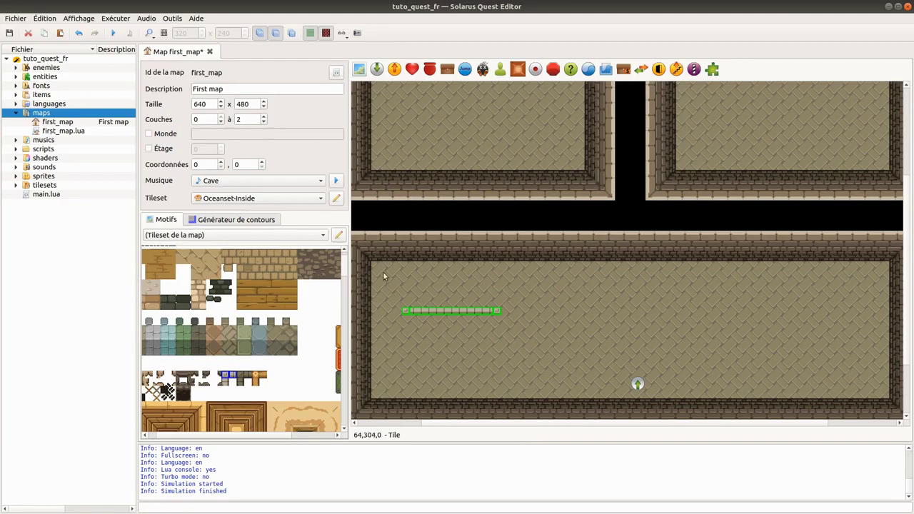
# Move the ledge further right and slightly lower, then save first_map.
pyautogui.moveTo(383, 278); pyautogui.dragTo(541, 362)
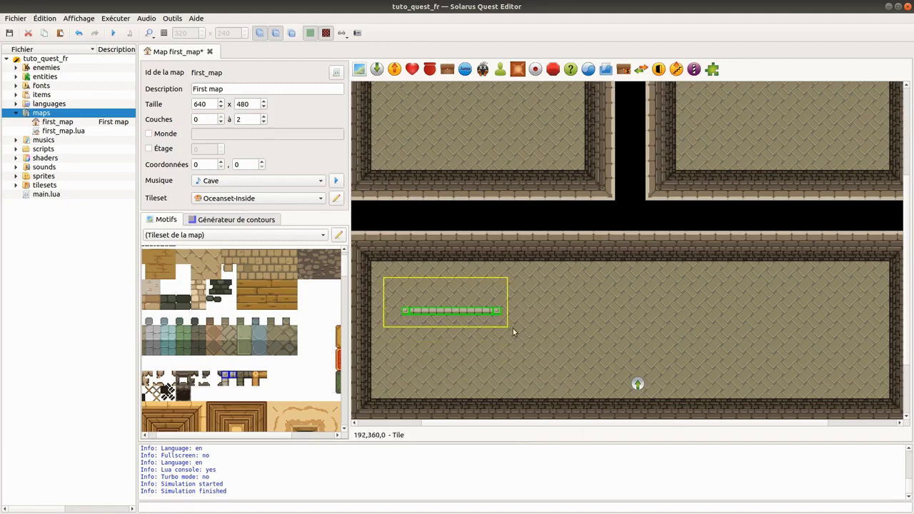
pyautogui.moveTo(540, 363); pyautogui.dragTo(536, 349)
pyautogui.moveTo(486, 312); pyautogui.dragTo(524, 319)
pyautogui.click(507, 378)
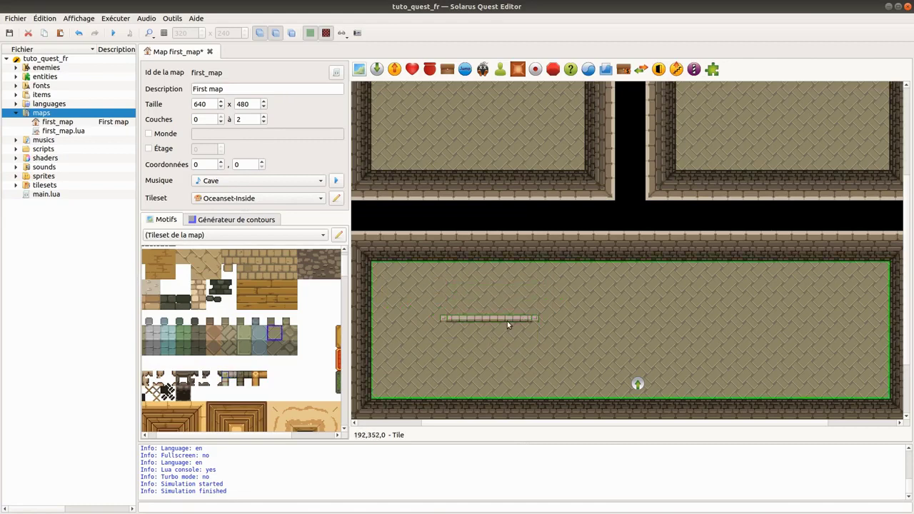
pyautogui.hotkey('ctrl', 's')
pyautogui.scroll(3, 571, 300)
pyautogui.hscroll(3, 500, 250)
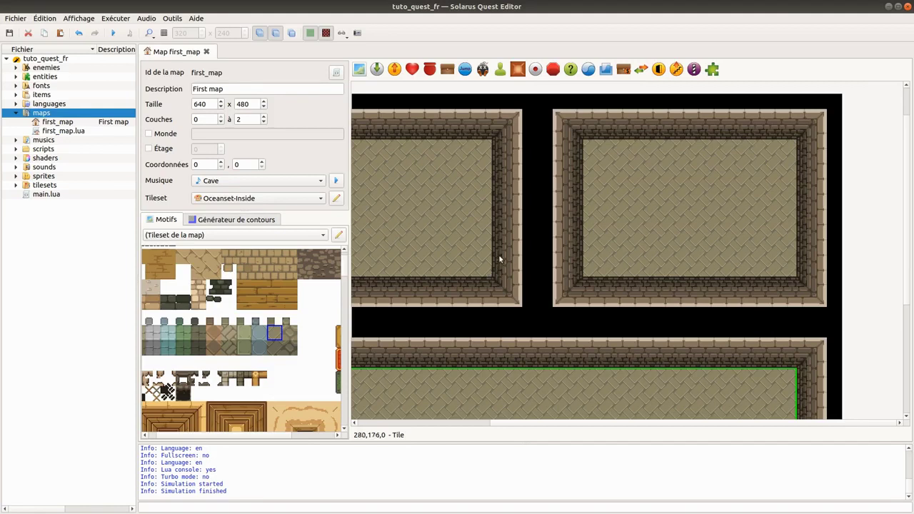
pyautogui.hscroll(-3, 526, 271)
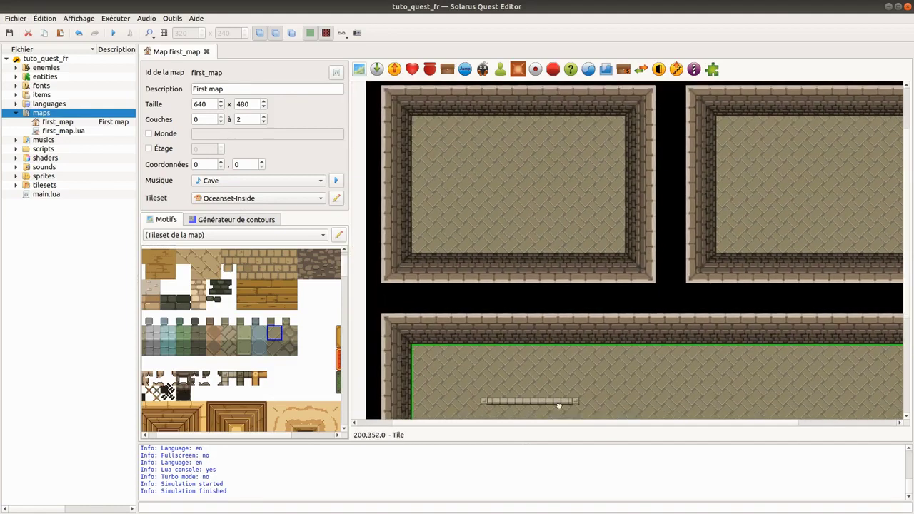
pyautogui.moveTo(559, 406); pyautogui.dragTo(526, 297, button='middle')
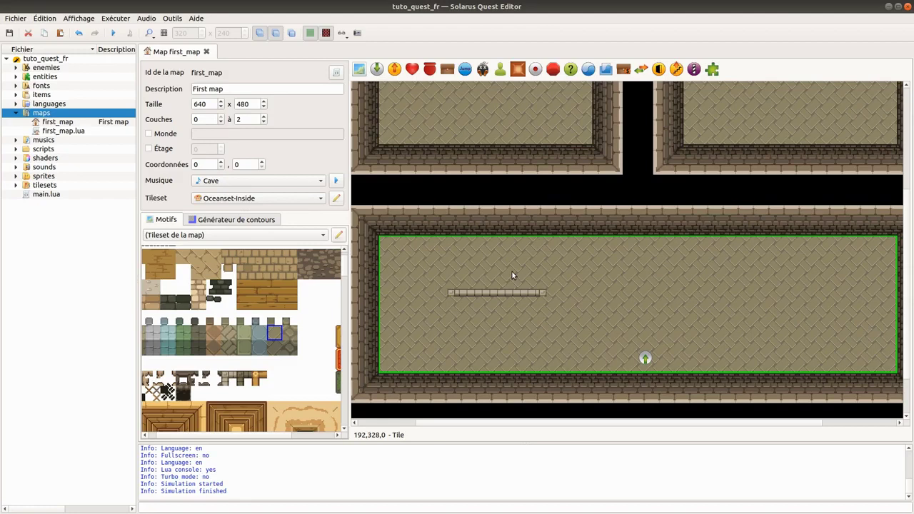
pyautogui.click(421, 236)
pyautogui.click(391, 247)
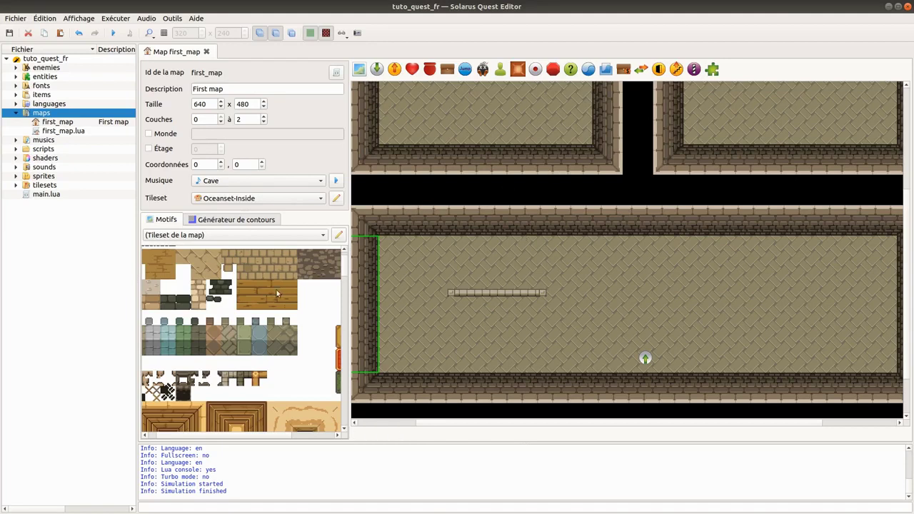
pyautogui.keyDown('ctrl'); pyautogui.scroll(-1, 230, 291); pyautogui.keyUp('ctrl')
pyautogui.keyDown('ctrl'); pyautogui.scroll(2, 230, 291); pyautogui.keyUp('ctrl')
pyautogui.scroll(2, 230, 292)
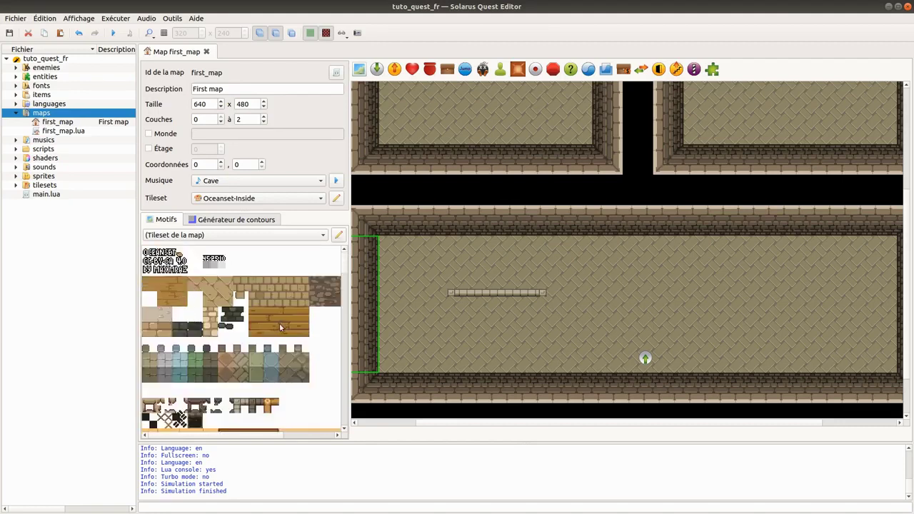
pyautogui.scroll(-1, 282, 378)
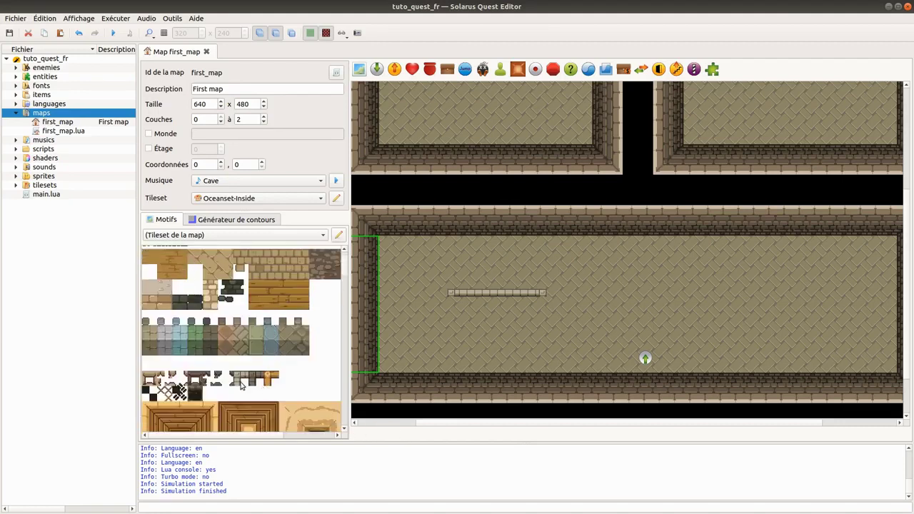
pyautogui.click(239, 385)
# Draw vertical stone posts above and below both ends of the ledge.
pyautogui.click(451, 301)
pyautogui.moveTo(450, 311)
pyautogui.mouseDown()
pyautogui.moveTo(452, 334)
pyautogui.moveTo(456, 325)
pyautogui.mouseUp()
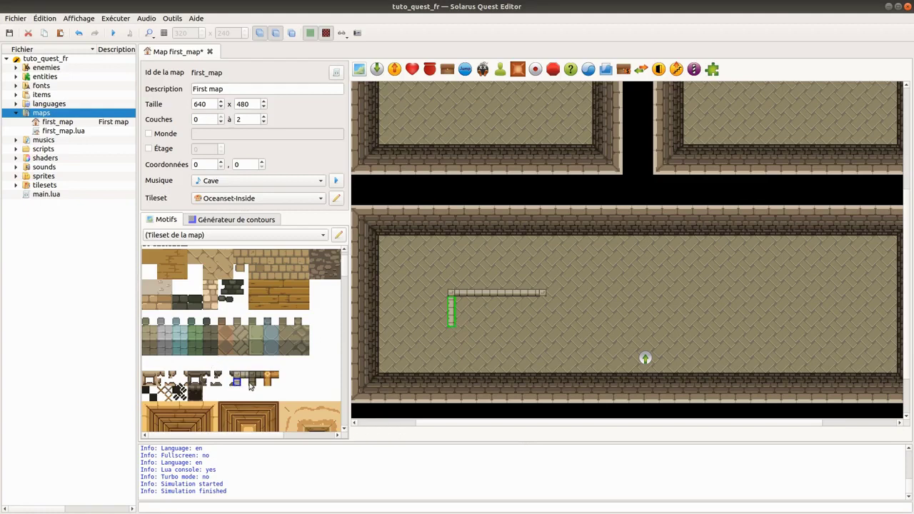
pyautogui.click(235, 383)
pyautogui.moveTo(541, 301); pyautogui.dragTo(543, 327)
pyautogui.moveTo(543, 282); pyautogui.dragTo(541, 264)
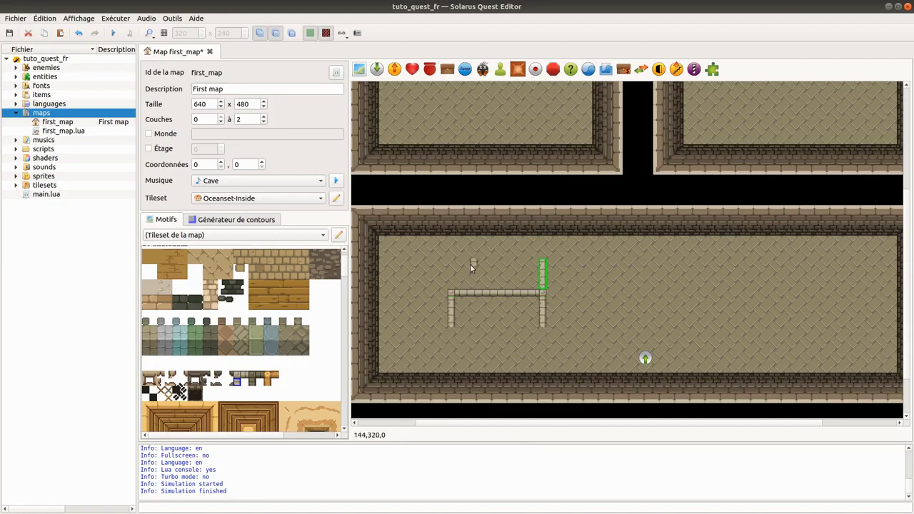
pyautogui.moveTo(448, 265); pyautogui.dragTo(454, 288)
pyautogui.moveTo(586, 295); pyautogui.dragTo(587, 305)
# Add cap tiles to the tops and bottoms of the left and right posts.
pyautogui.click(235, 373)
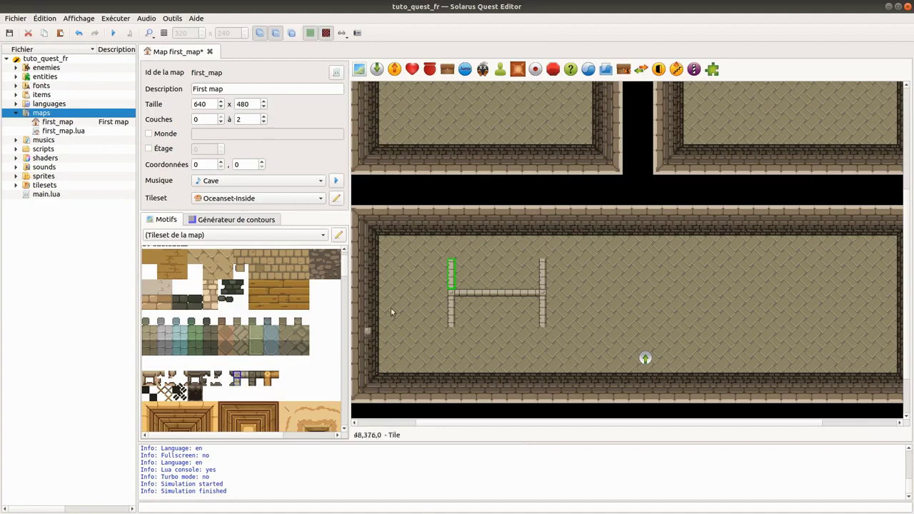
pyautogui.click(451, 254)
pyautogui.click(542, 254)
pyautogui.click(542, 331)
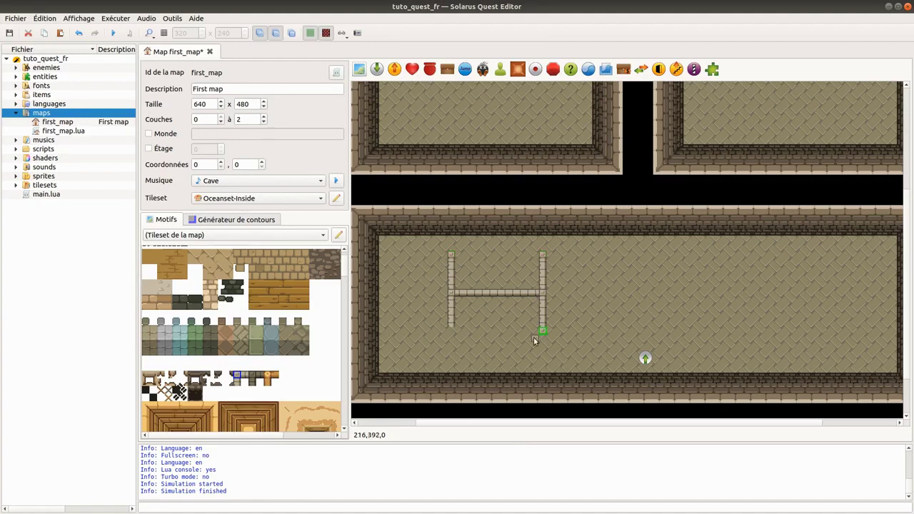
pyautogui.click(451, 330)
pyautogui.click(243, 374)
# Stretch stone bars along the frame's top and bottom, then save the map.
pyautogui.moveTo(455, 331); pyautogui.dragTo(511, 330)
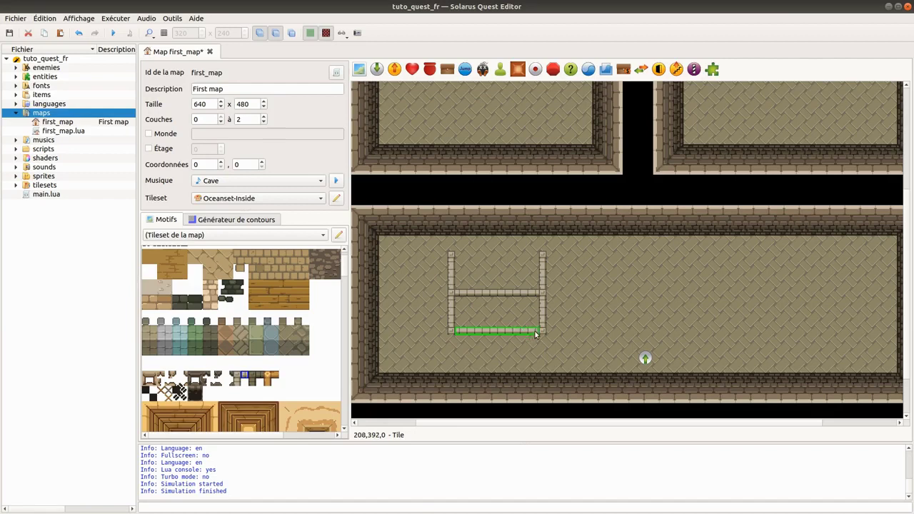
pyautogui.moveTo(460, 258); pyautogui.dragTo(527, 261)
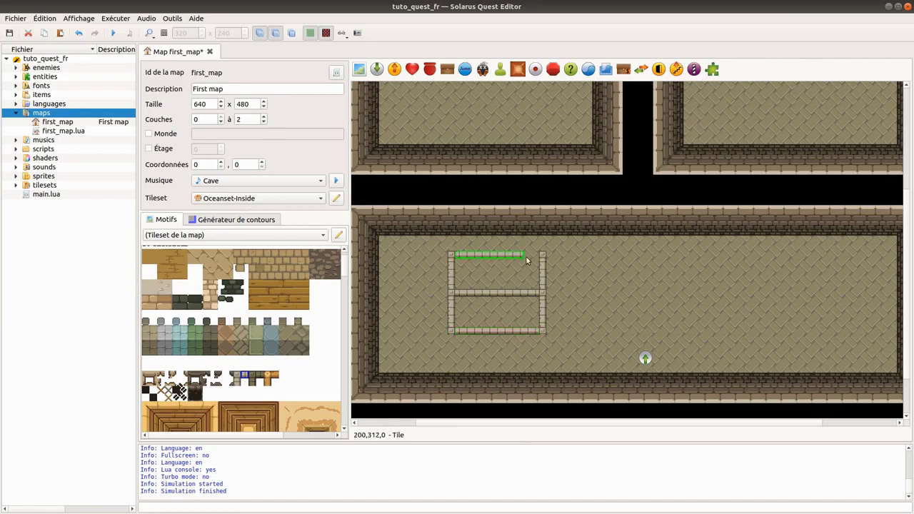
pyautogui.click(505, 412)
pyautogui.hotkey('ctrl', 's')
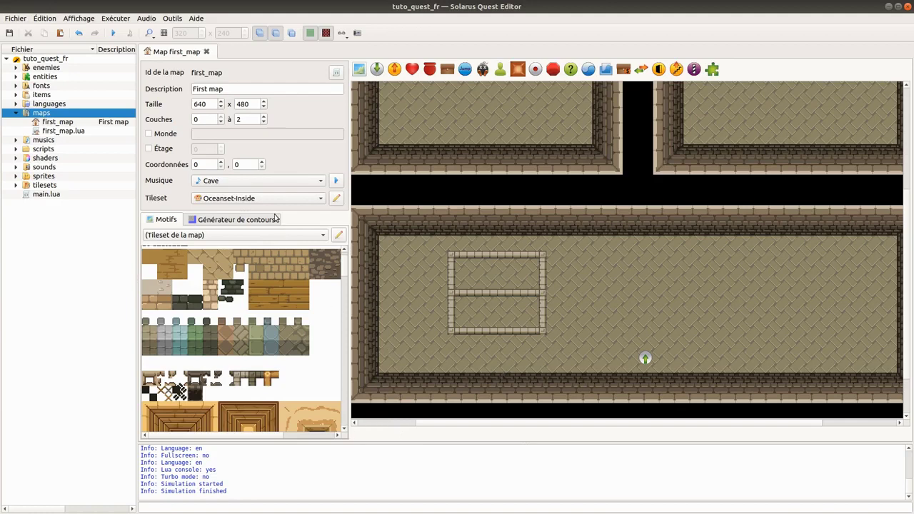
pyautogui.moveTo(617, 242)
pyautogui.mouseDown(button='middle')
pyautogui.moveTo(548, 269)
pyautogui.moveTo(627, 322)
pyautogui.mouseUp(button='middle')
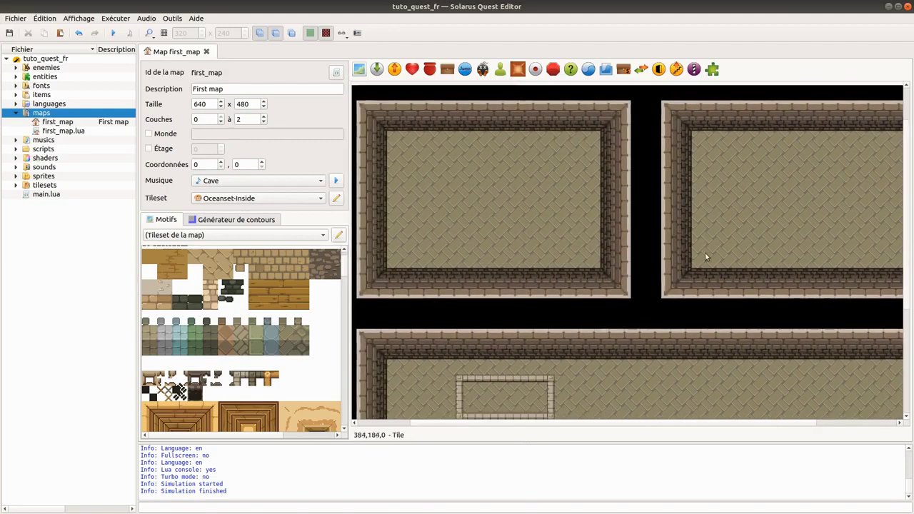
pyautogui.moveTo(645, 161); pyautogui.dragTo(583, 102, button='middle')
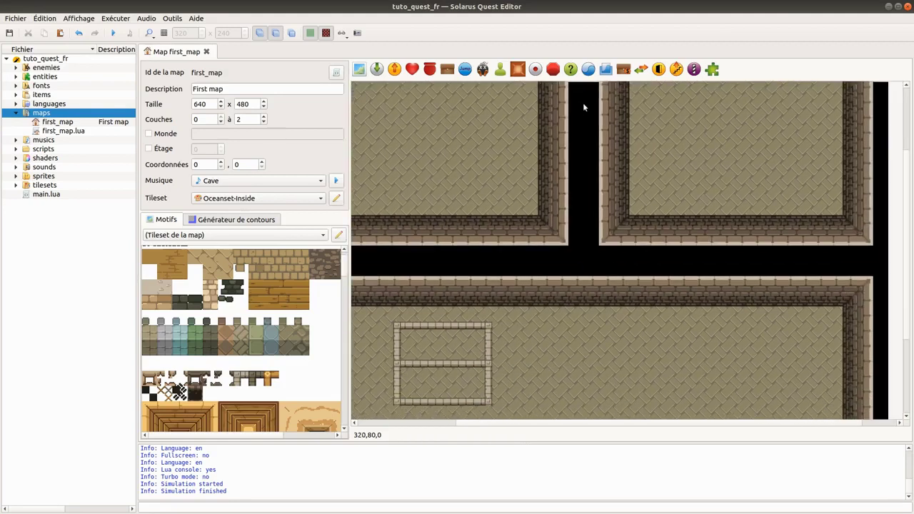
pyautogui.moveTo(591, 306)
pyautogui.mouseDown(button='middle')
pyautogui.moveTo(561, 194)
pyautogui.moveTo(541, 183)
pyautogui.mouseUp(button='middle')
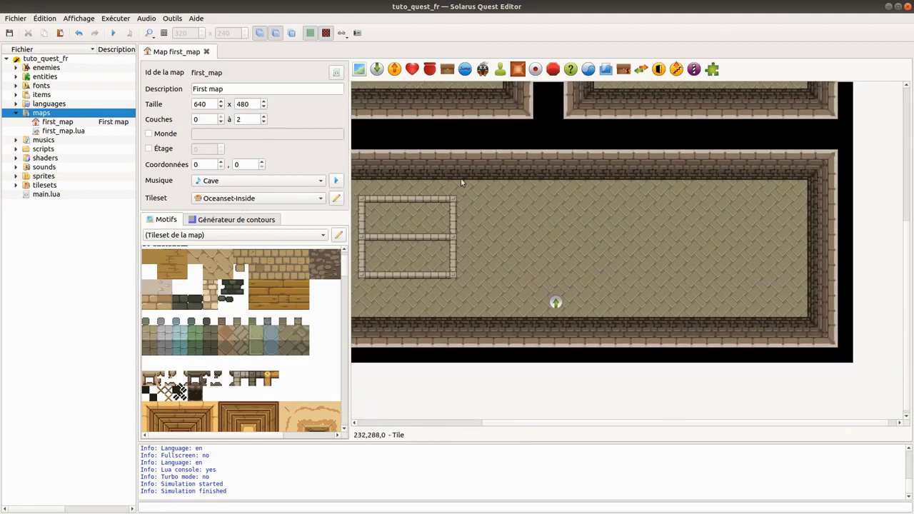
pyautogui.keyDown('ctrl'); pyautogui.scroll(1, 479, 214); pyautogui.keyUp('ctrl')
pyautogui.keyDown('ctrl'); pyautogui.scroll(-1, 480, 168); pyautogui.keyUp('ctrl')
pyautogui.keyDown('ctrl'); pyautogui.scroll(-1, 468, 207); pyautogui.keyUp('ctrl')
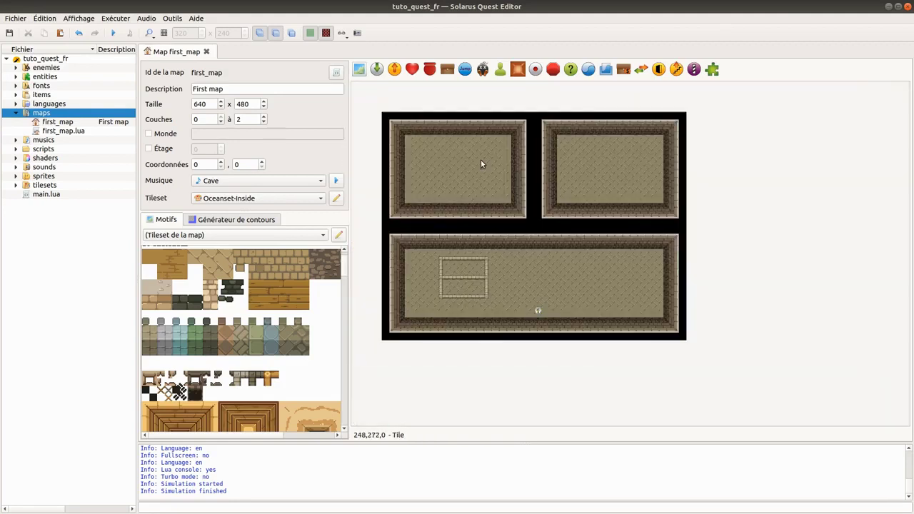
pyautogui.keyDown('ctrl'); pyautogui.scroll(1, 501, 238); pyautogui.keyUp('ctrl')
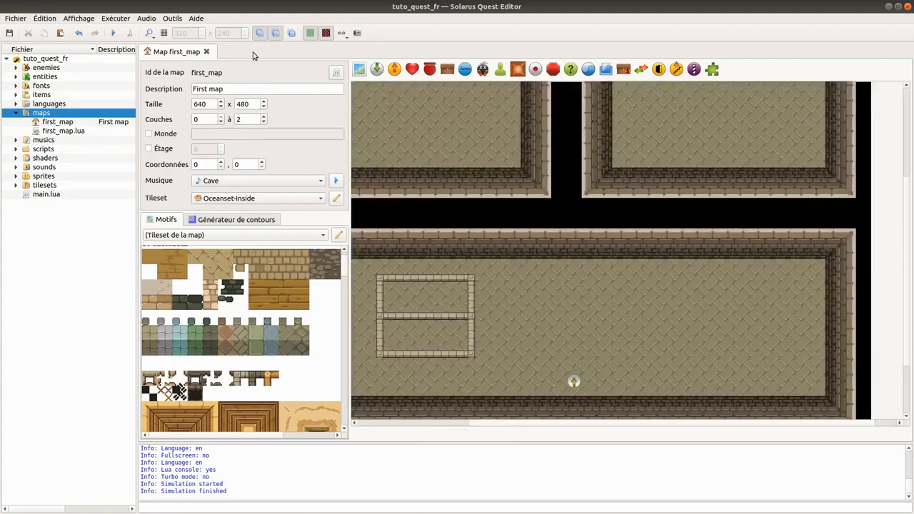
pyautogui.click(69, 19)
pyautogui.moveTo(50, 21)
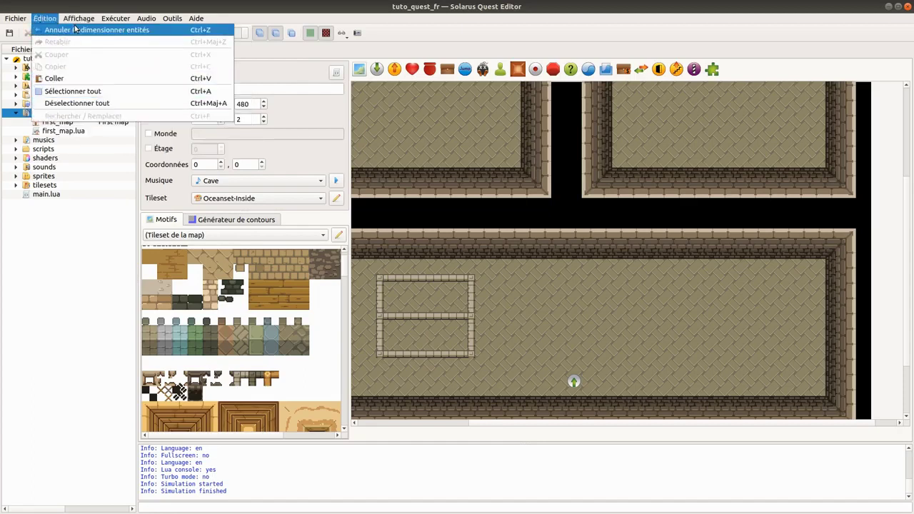
pyautogui.moveTo(78, 18)
pyautogui.click(97, 5)
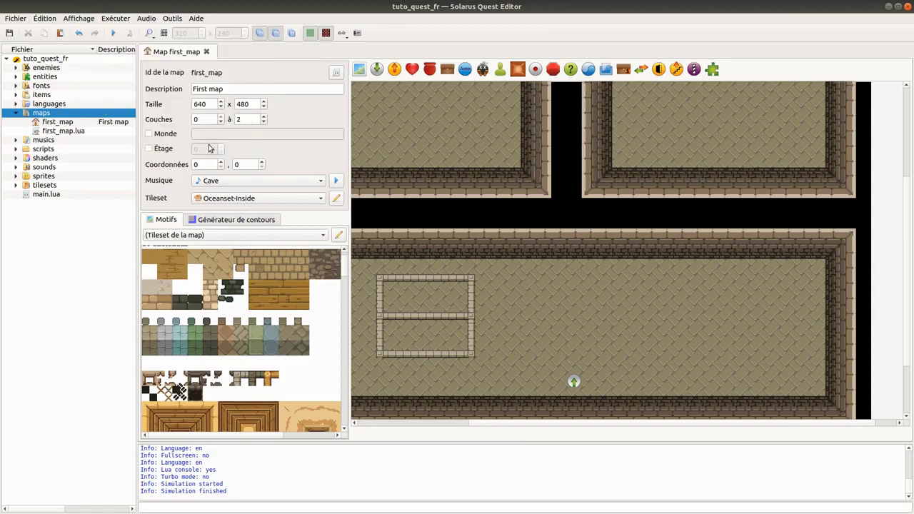
pyautogui.moveTo(418, 278); pyautogui.dragTo(481, 224, button='middle')
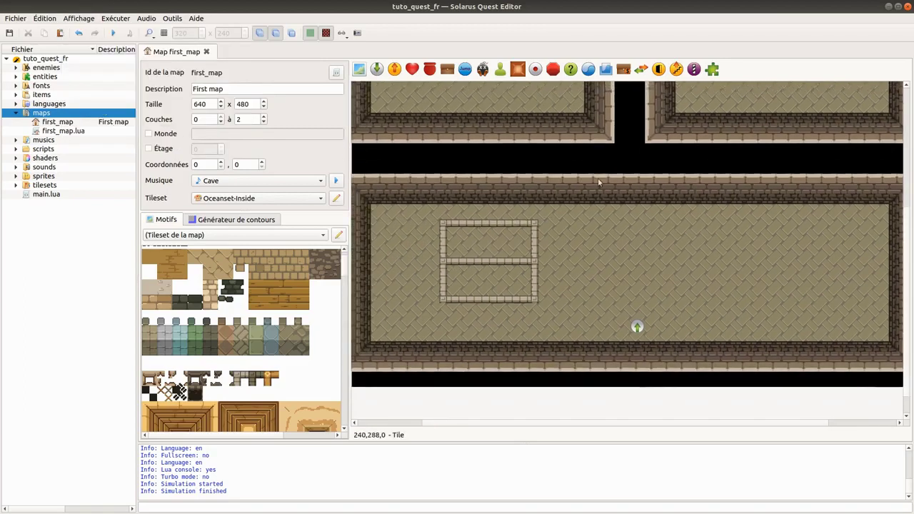
pyautogui.scroll(3, 526, 138)
pyautogui.moveTo(526, 142)
pyautogui.mouseDown(button='middle')
pyautogui.moveTo(530, 183)
pyautogui.moveTo(514, 224)
pyautogui.mouseUp(button='middle')
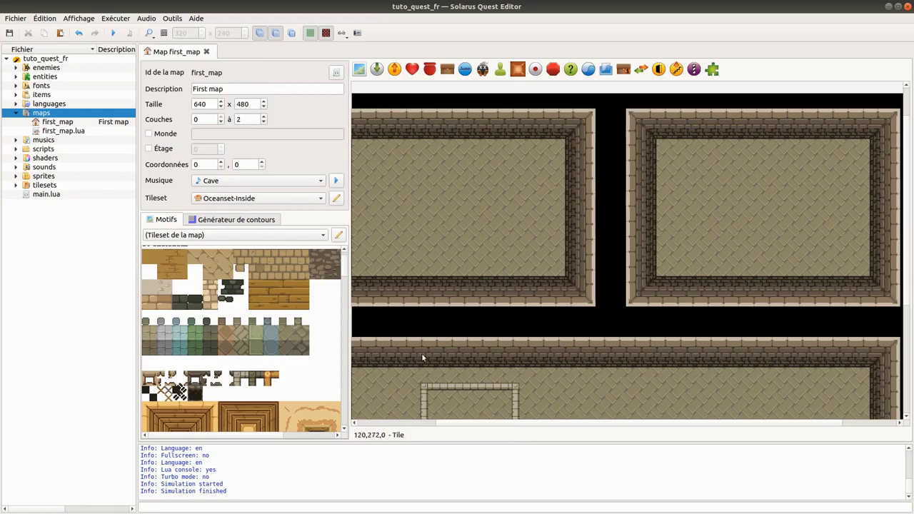
pyautogui.scroll(2, 288, 314)
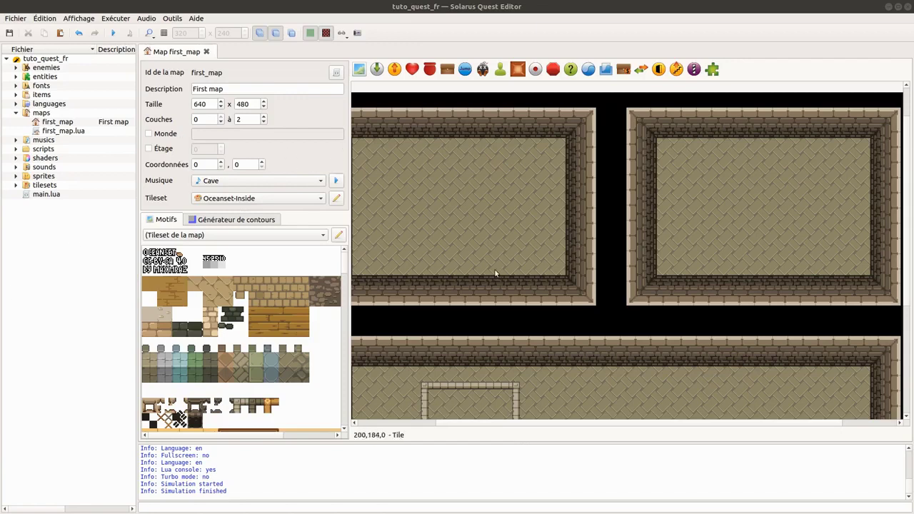
pyautogui.scroll(1, 493, 273)
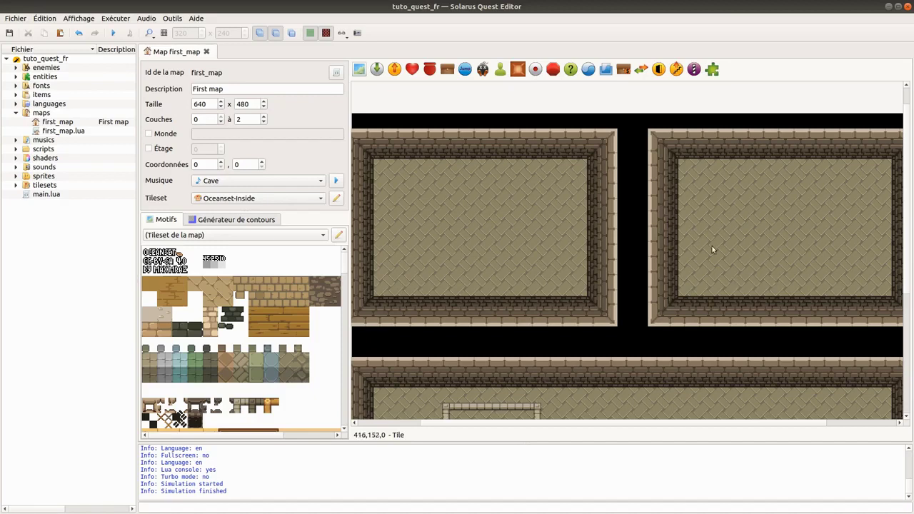
pyautogui.scroll(-3, 524, 161)
pyautogui.hscroll(-1, 542, 214)
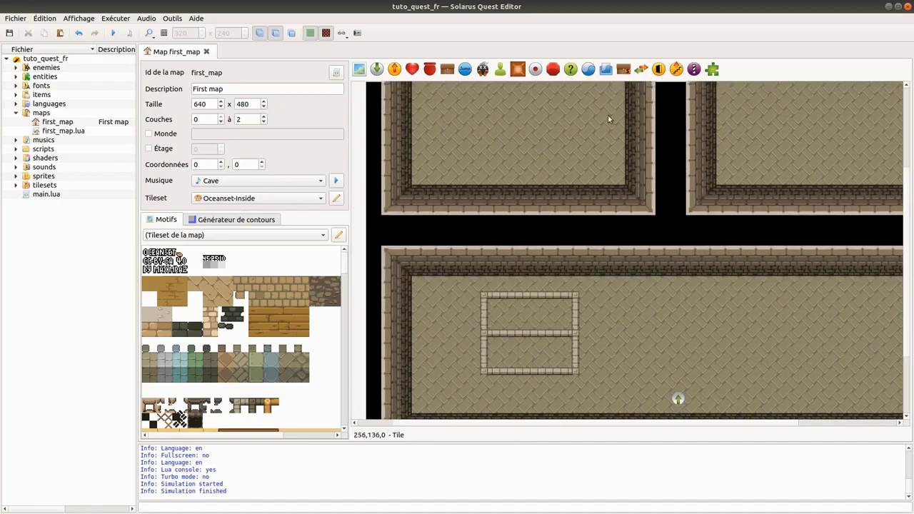
pyautogui.click(421, 340)
pyautogui.click(528, 334)
pyautogui.scroll(-2, 696, 265)
pyautogui.hscroll(2, 696, 265)
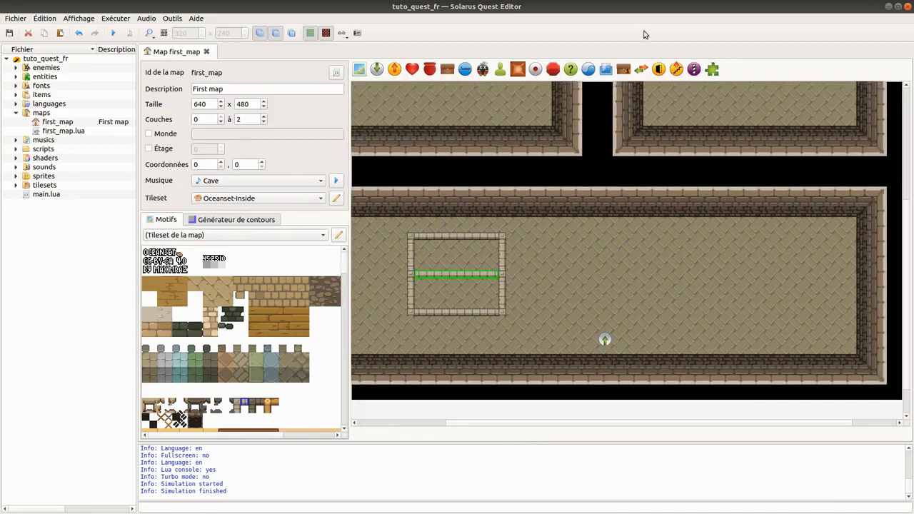
pyautogui.scroll(-1, 571, 357)
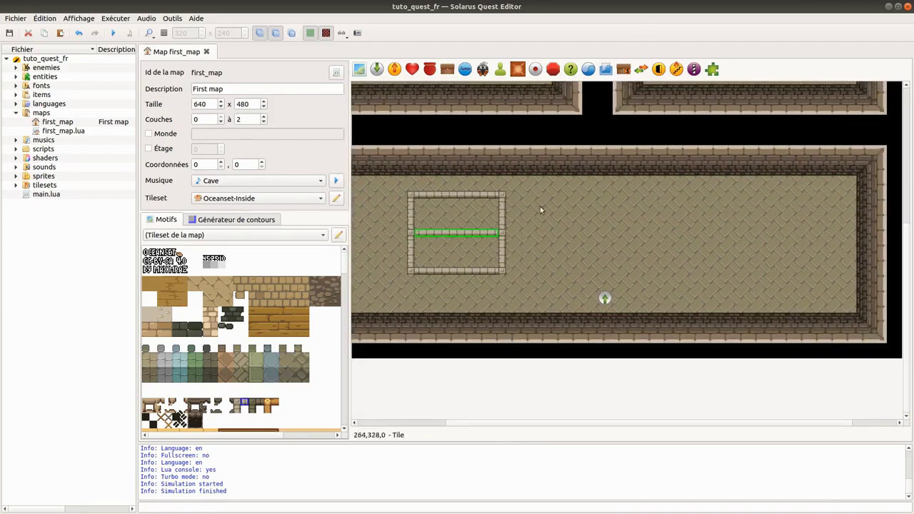
pyautogui.click(461, 345)
pyautogui.click(696, 257)
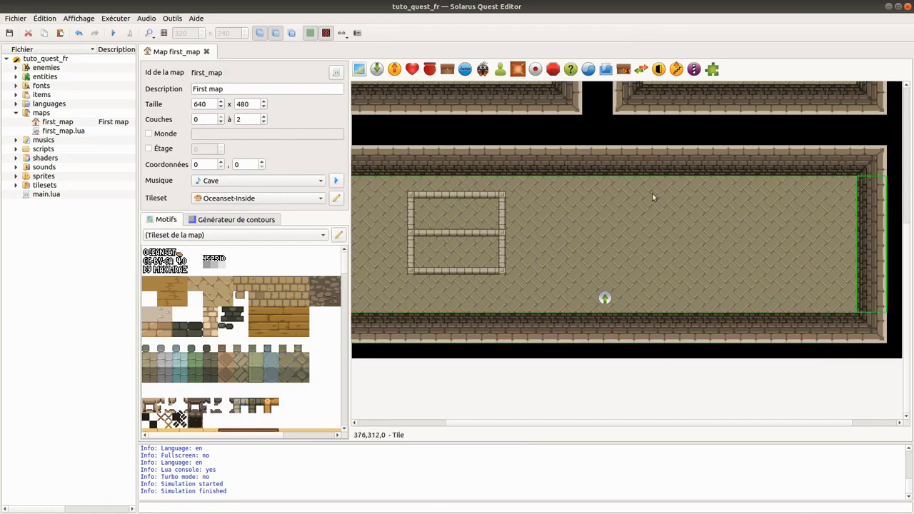
pyautogui.click(444, 231)
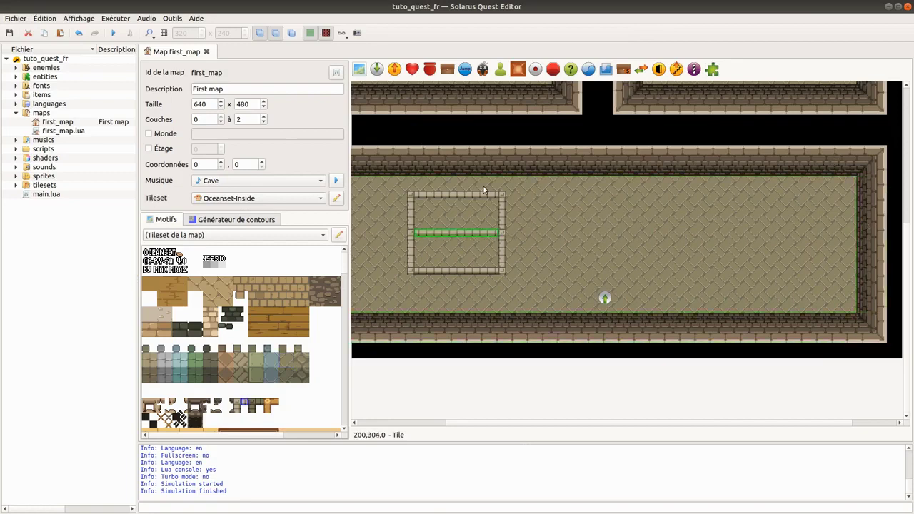
pyautogui.scroll(5, 600, 300)
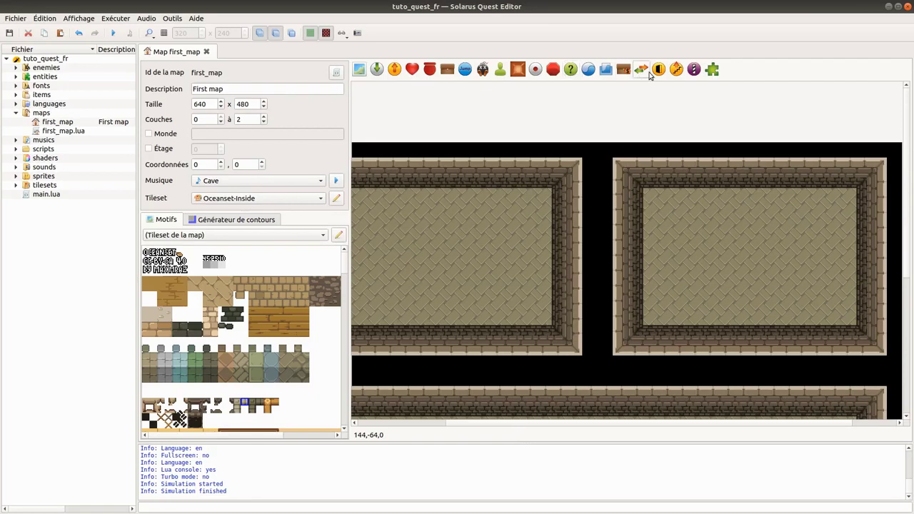
pyautogui.scroll(-5, 522, 103)
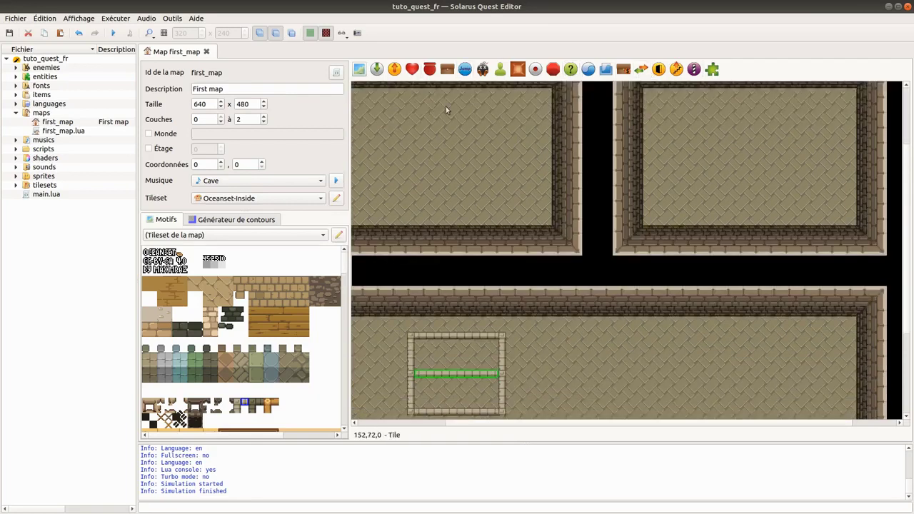
pyautogui.scroll(2, 713, 252)
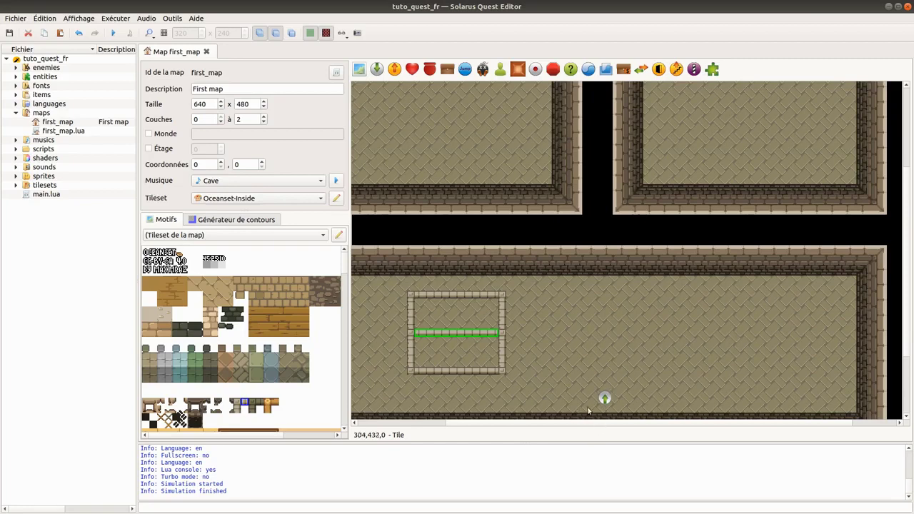
pyautogui.click(605, 402)
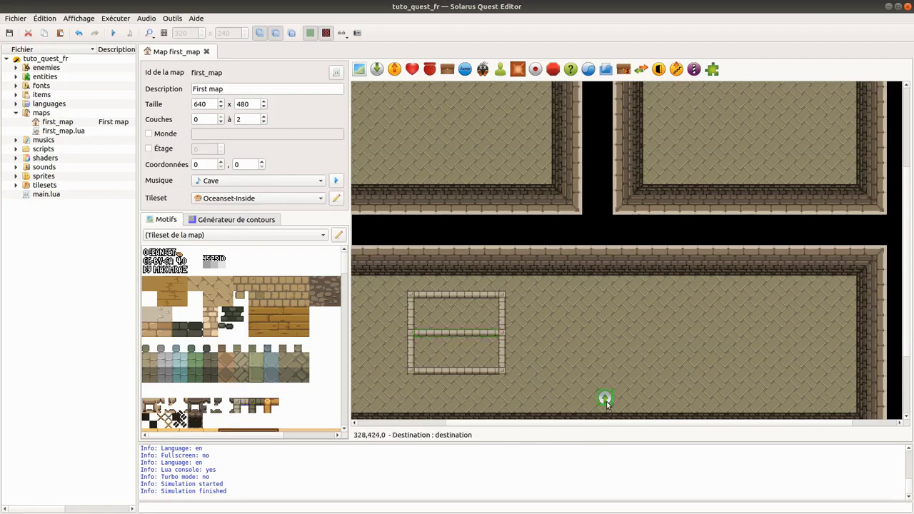
pyautogui.scroll(-2, 638, 400)
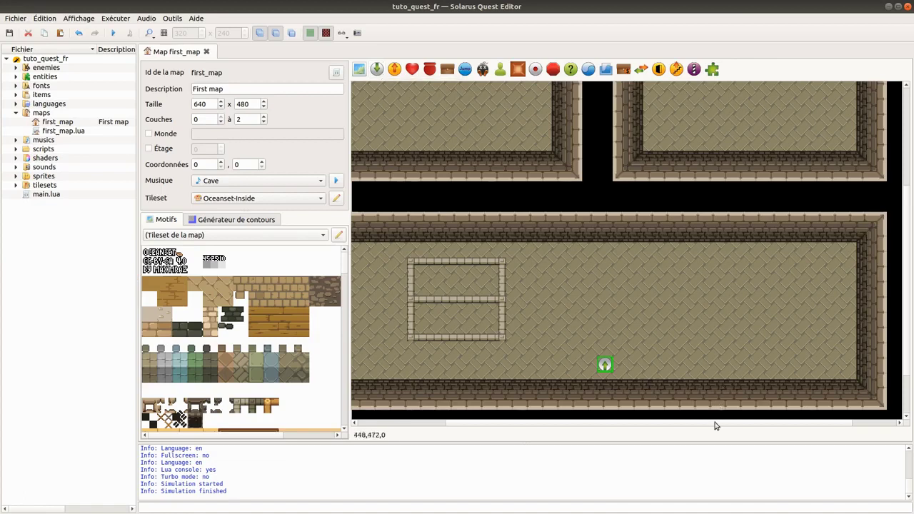
pyautogui.click(717, 414)
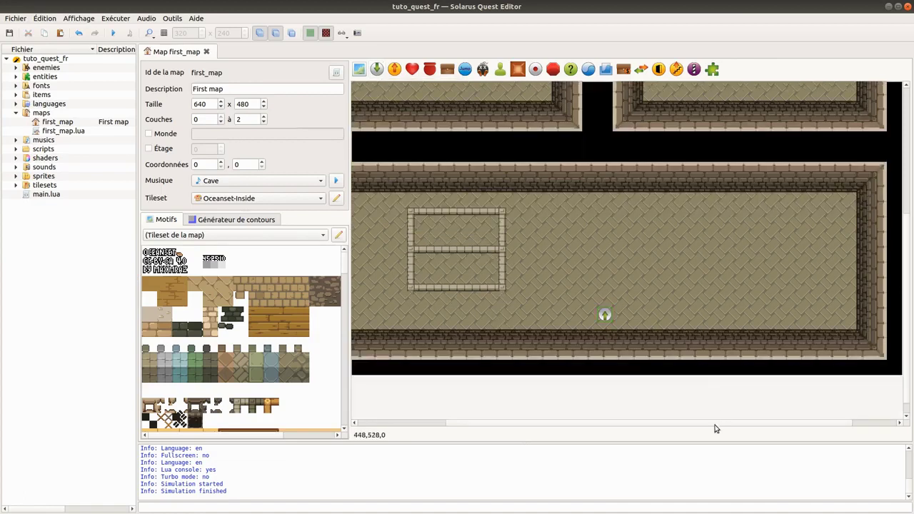
pyautogui.scroll(1, 717, 414)
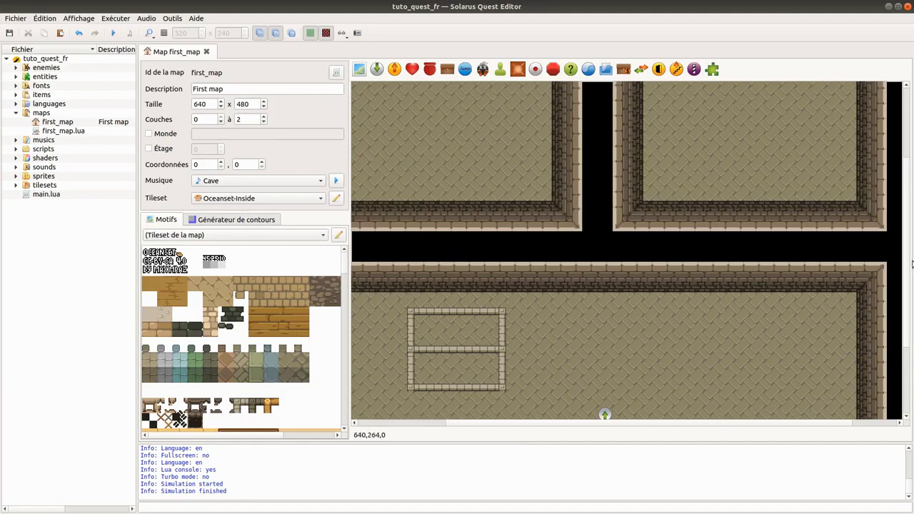
pyautogui.scroll(-1, 909, 267)
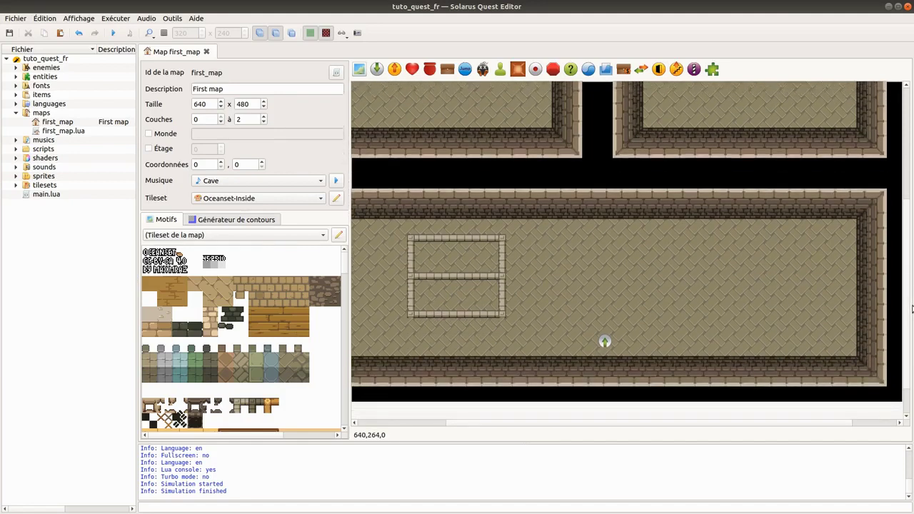